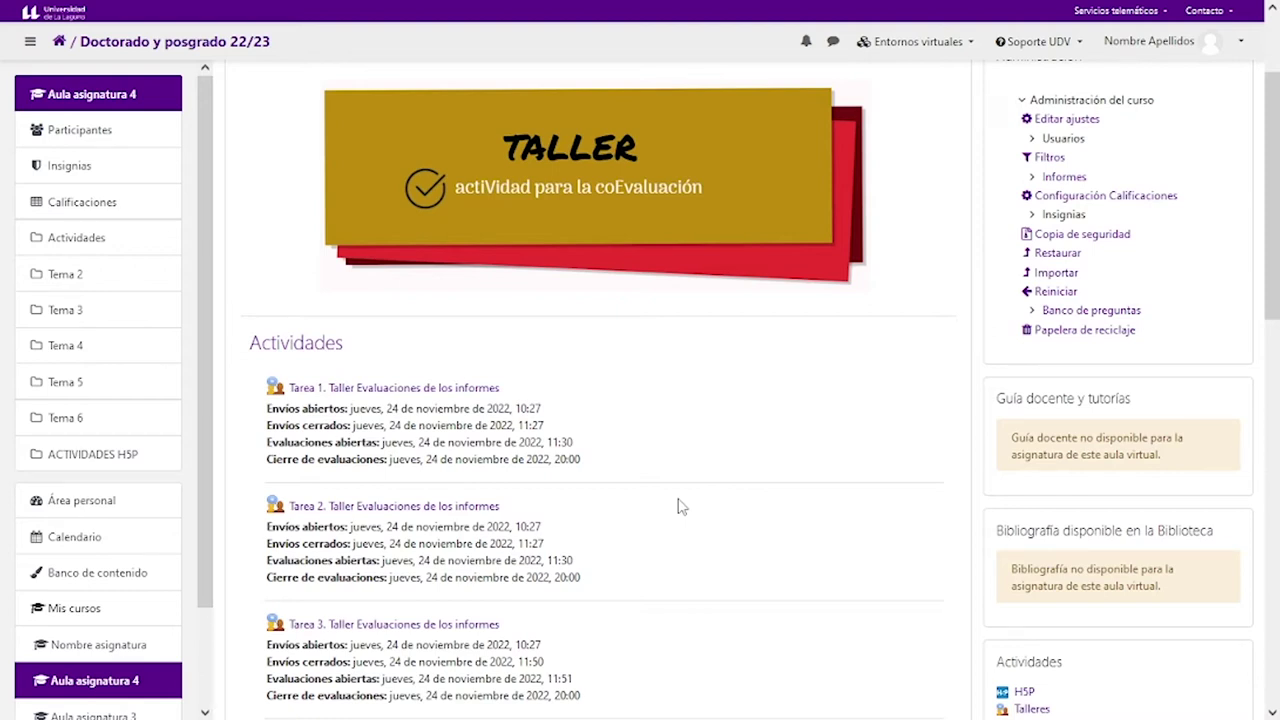
- Look through the course's Actividades section and open the "Tarea 1. Taller Evaluaciones de los informes" workshop
scroll(650, 495, down, 3)
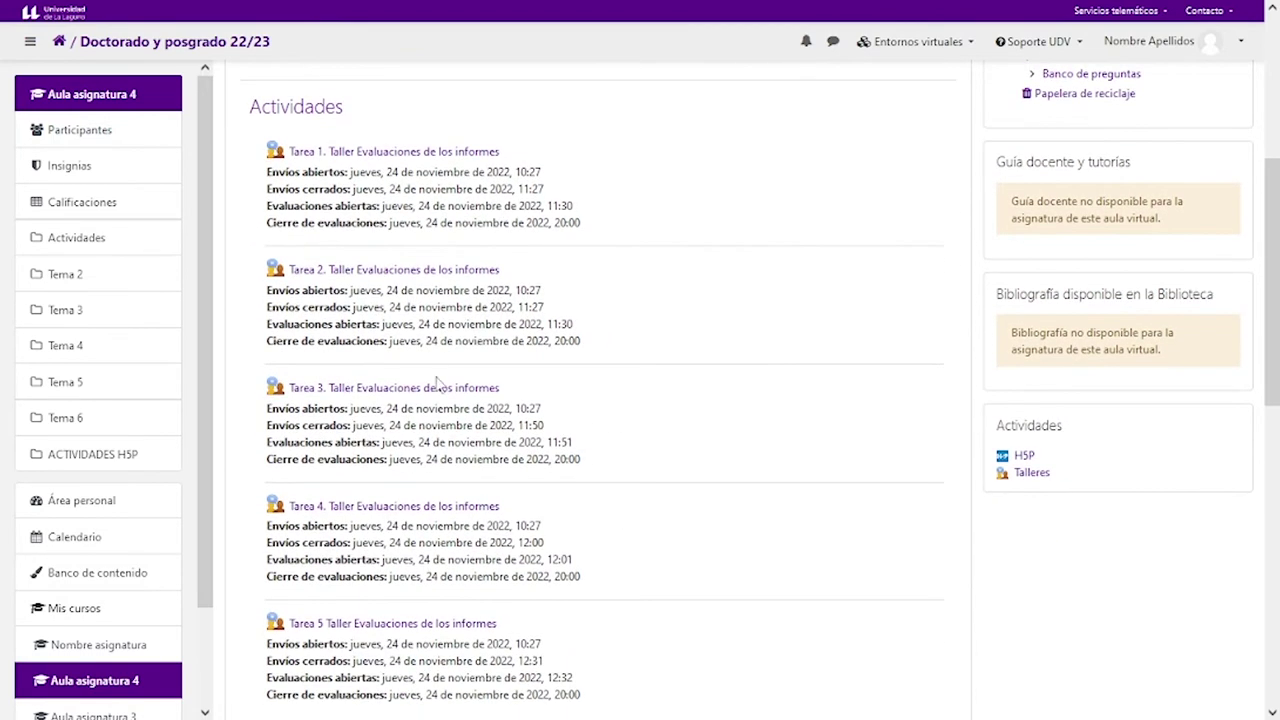
scroll(586, 407, up, 1)
scroll(586, 407, up, 1)
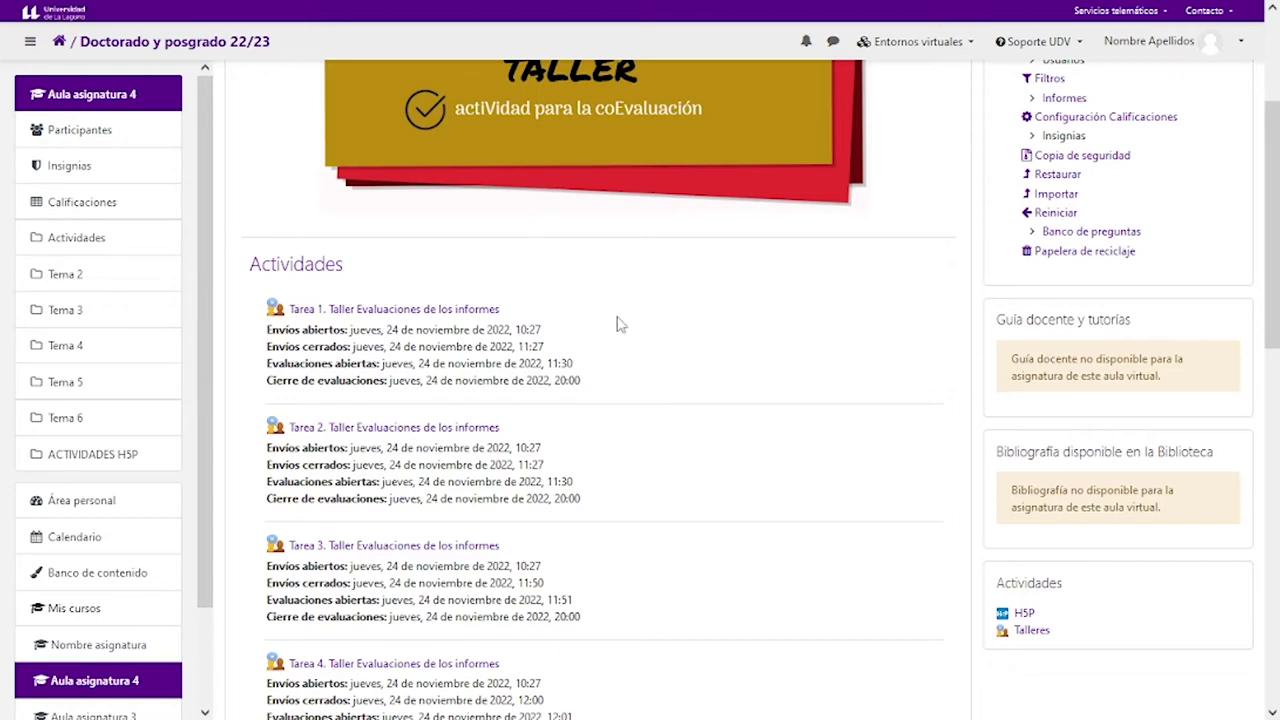
scroll(623, 329, up, 1)
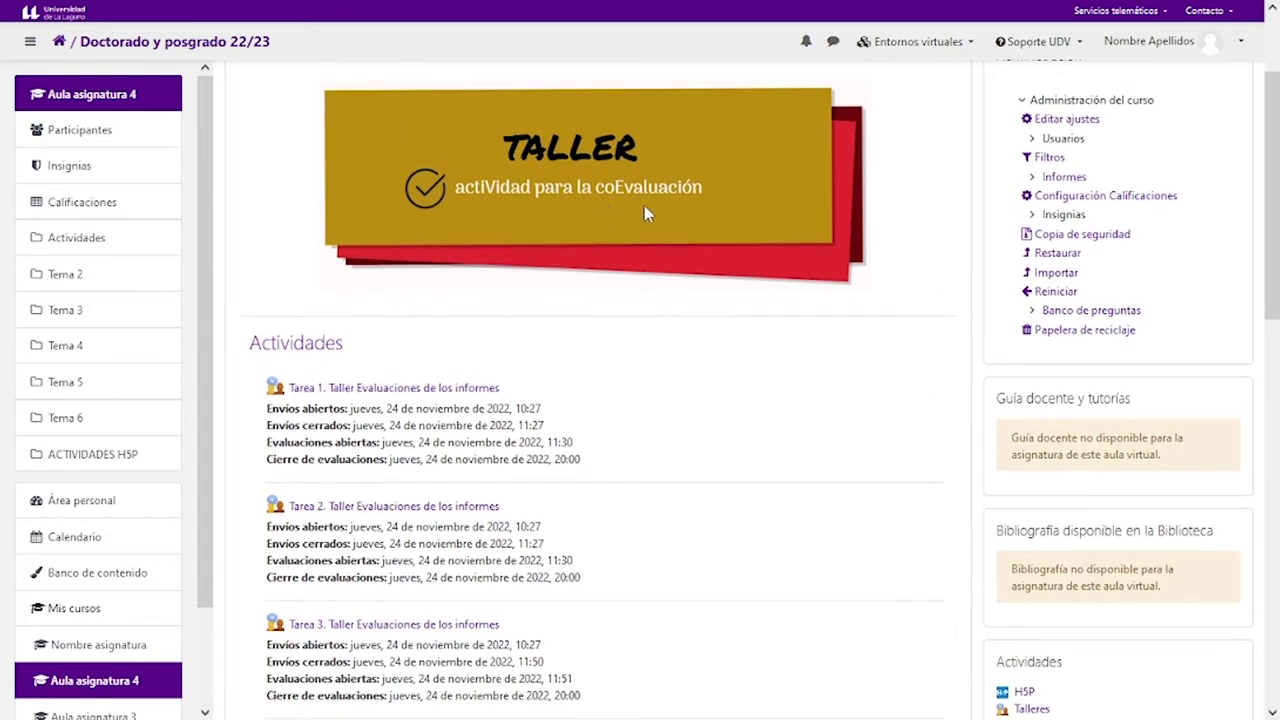
scroll(680, 366, down, 1)
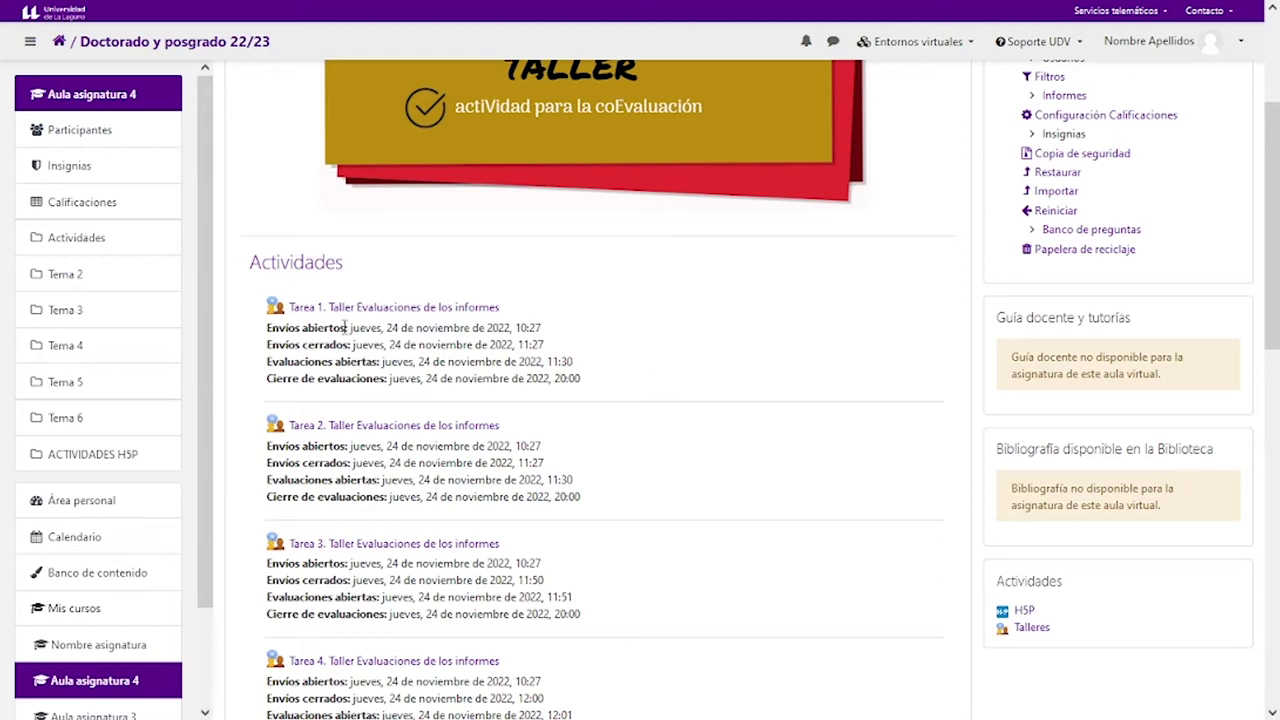
click(398, 310)
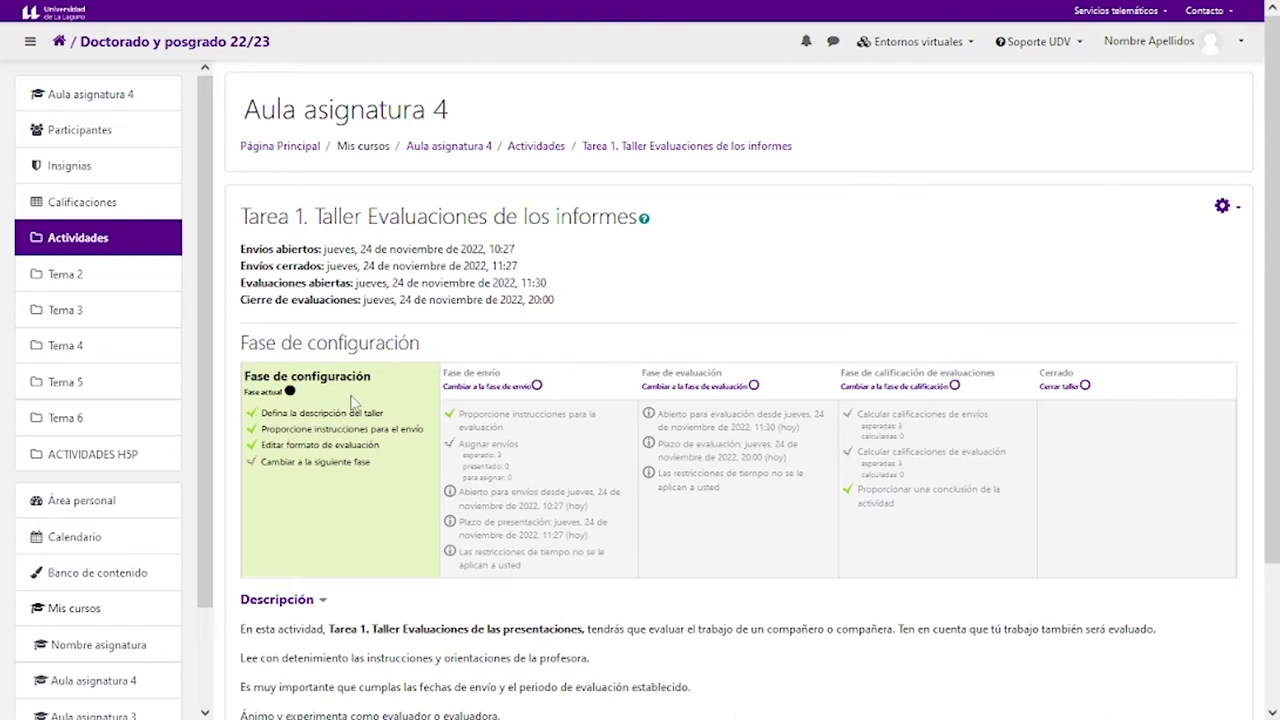
- Open the Tarea 1 workshop description for editing, review its text and grading settings, and save and display the workshop
click(330, 414)
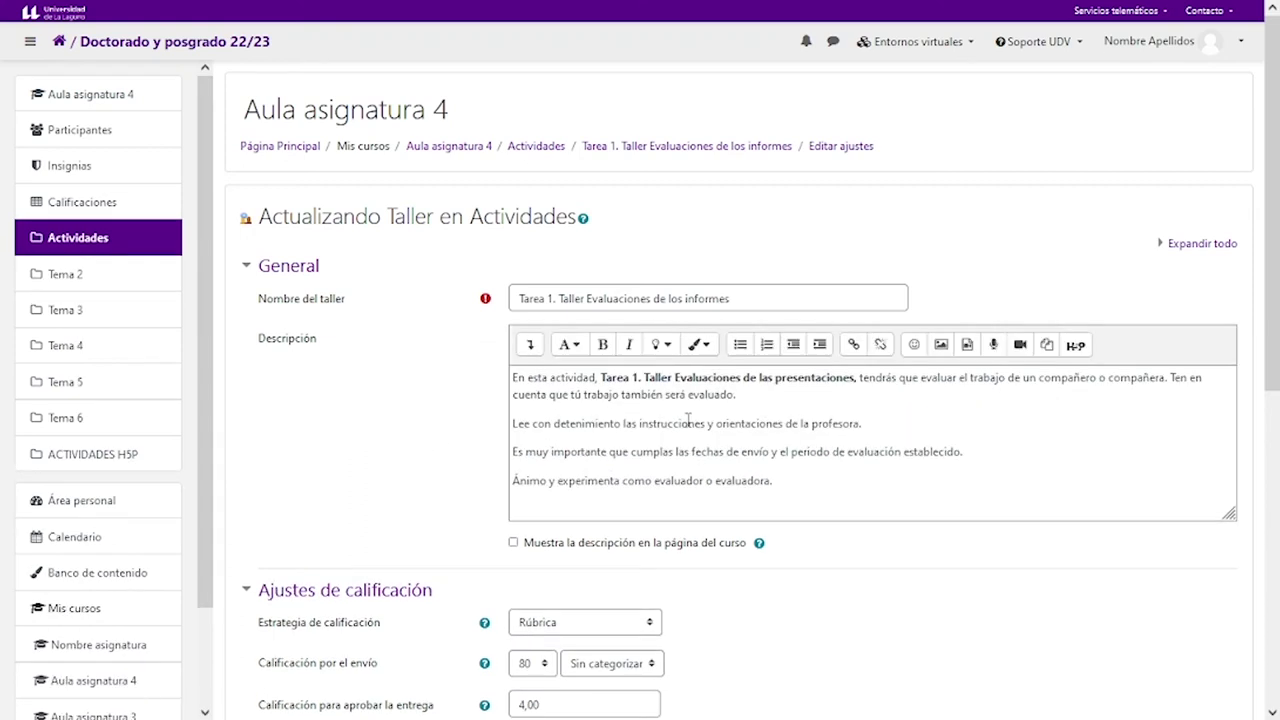
drag(538, 378, 692, 481)
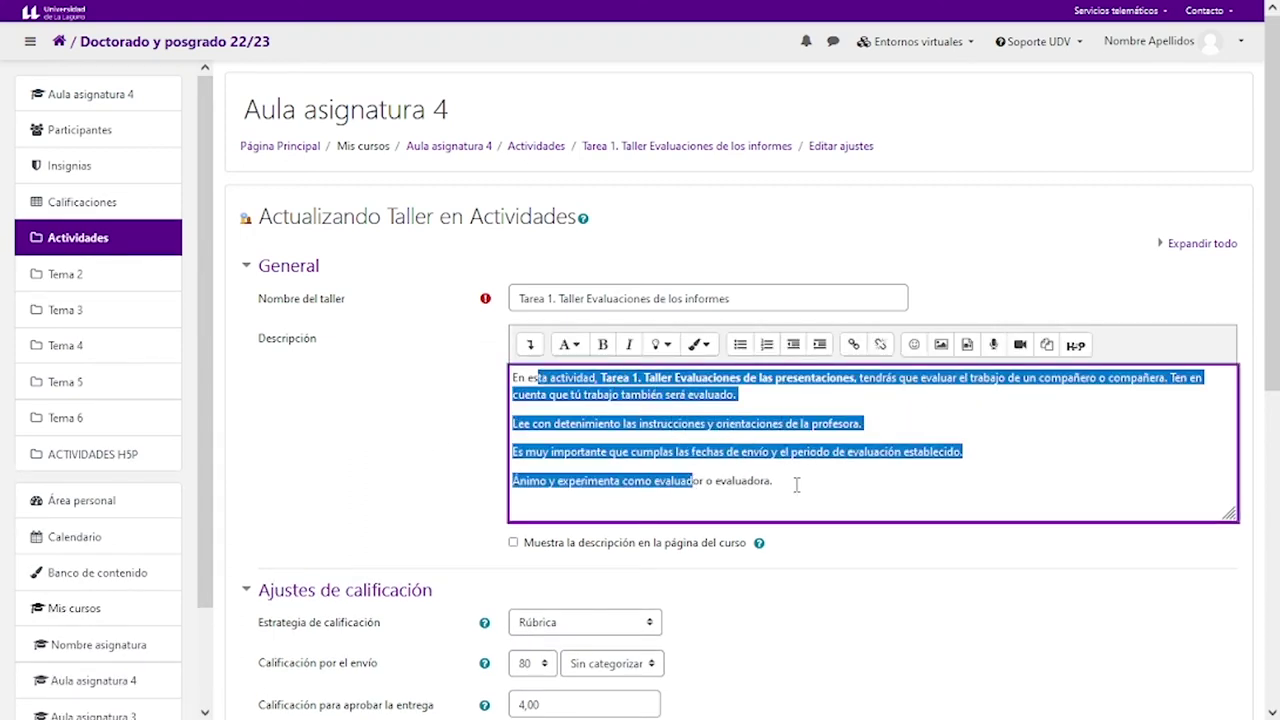
scroll(808, 486, down, 3)
scroll(808, 491, down, 2)
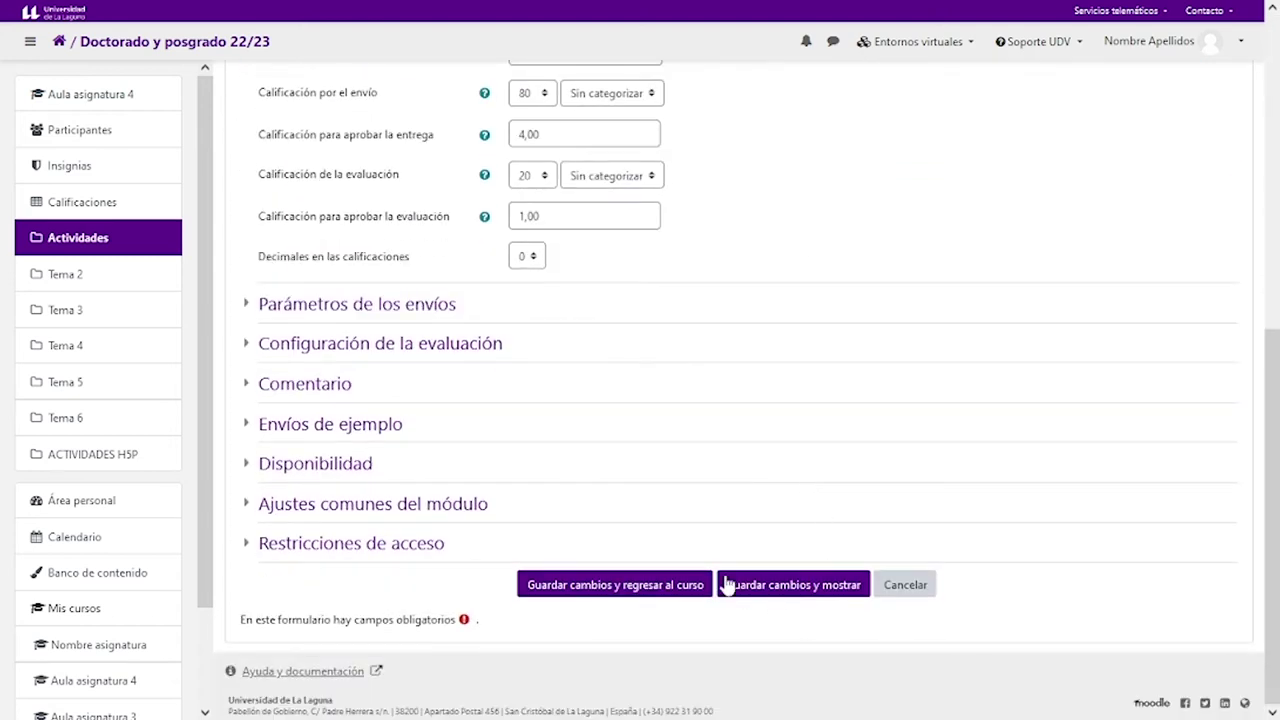
click(787, 592)
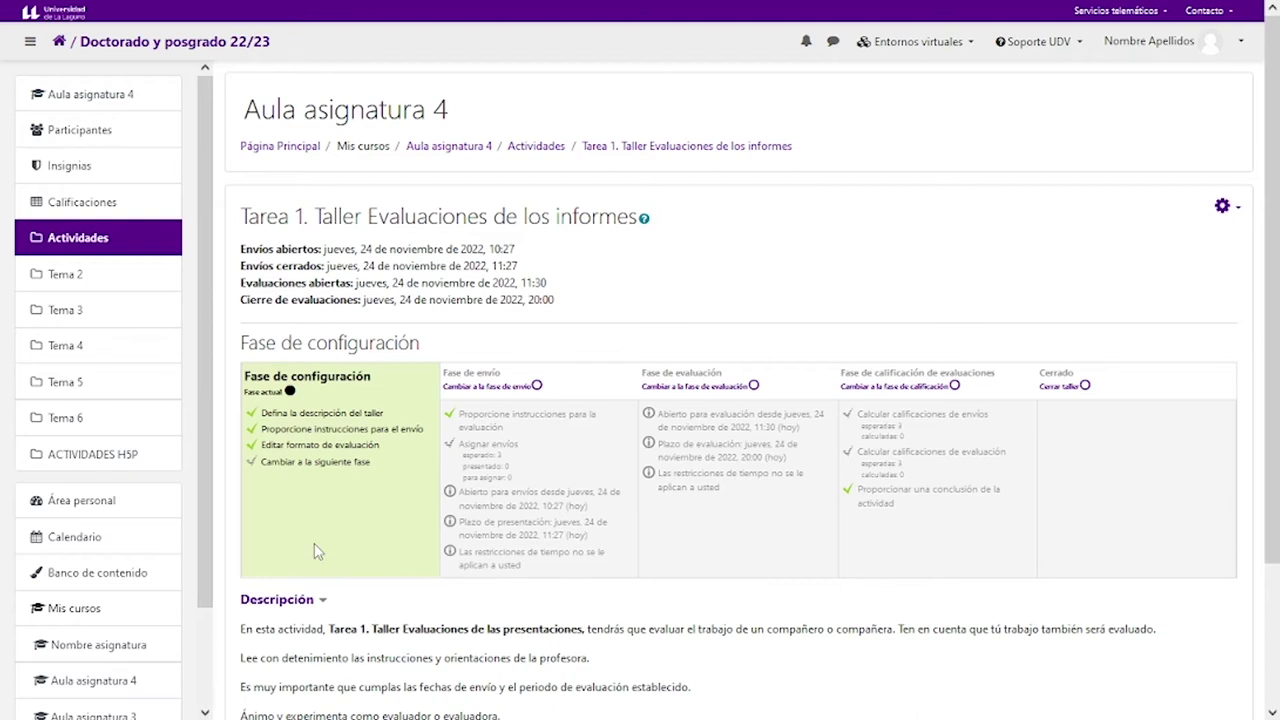
- Open the Tarea 1 assessment form, review the rubric levels for Criterio 1 and Criterio 2, and save and close it
click(323, 446)
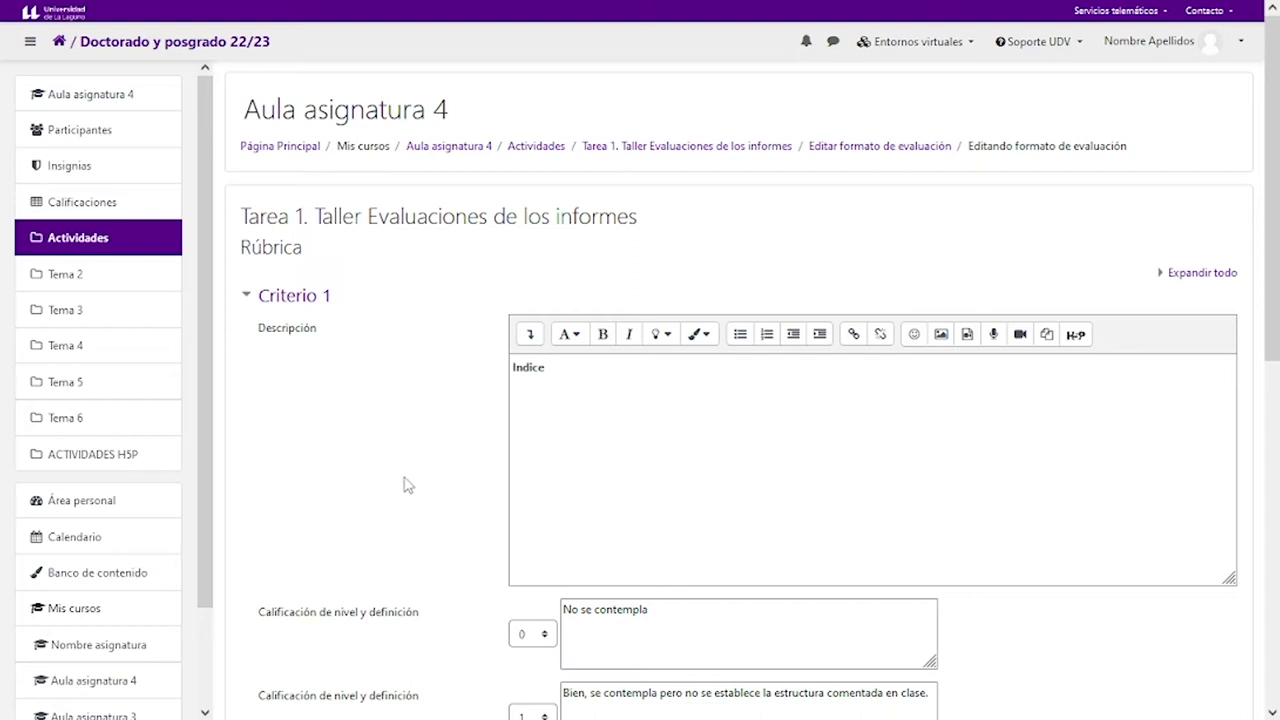
scroll(410, 482, down, 3)
scroll(581, 222, down, 2)
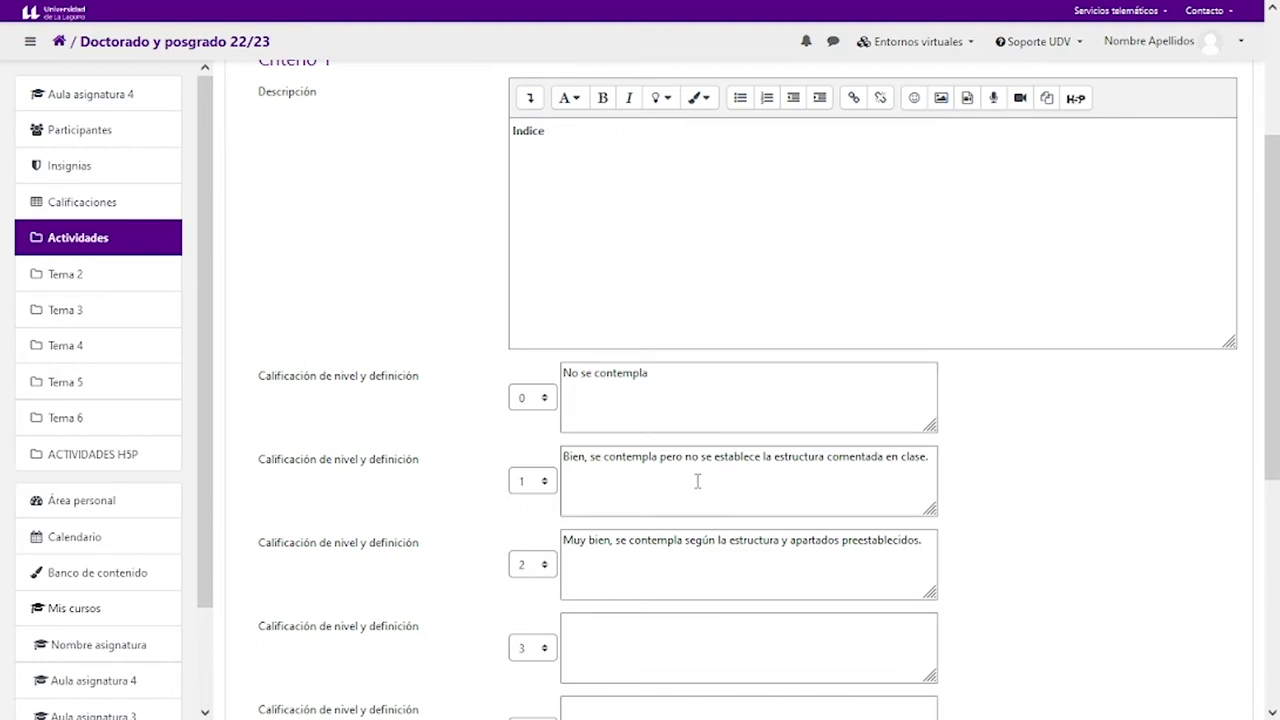
scroll(697, 482, down, 8)
click(305, 490)
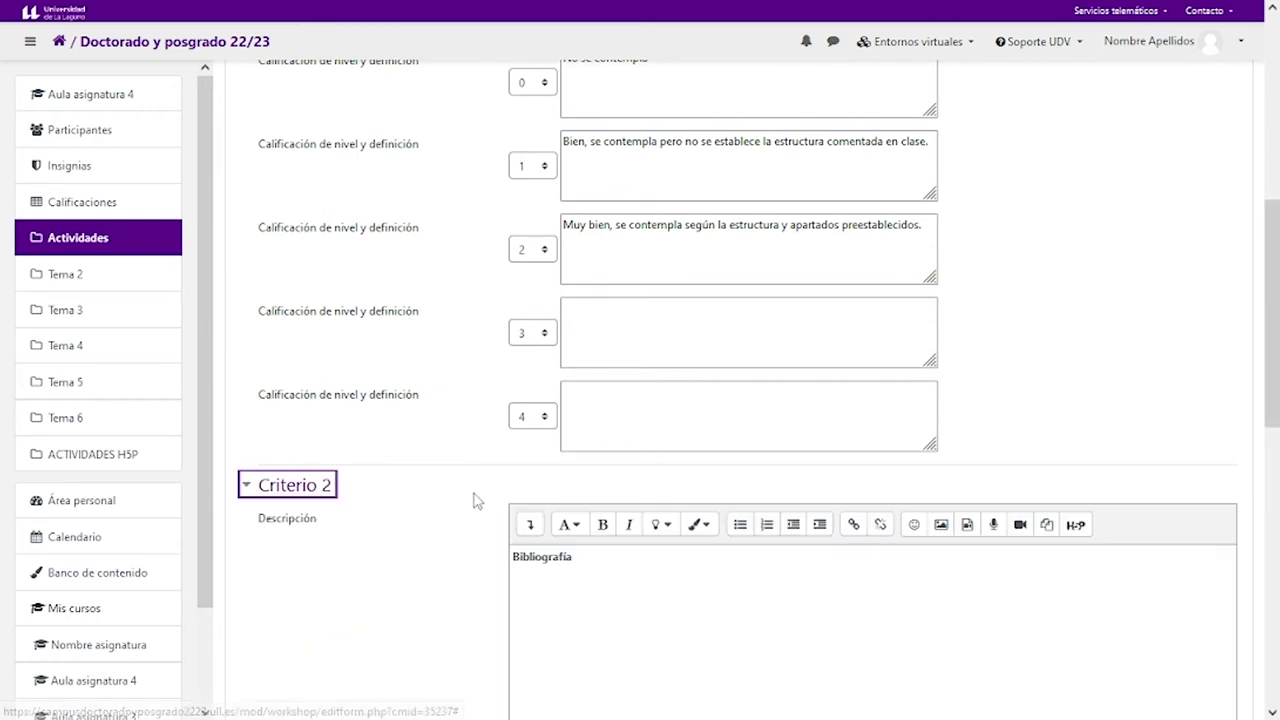
scroll(478, 500, down, 4)
scroll(579, 423, down, 6)
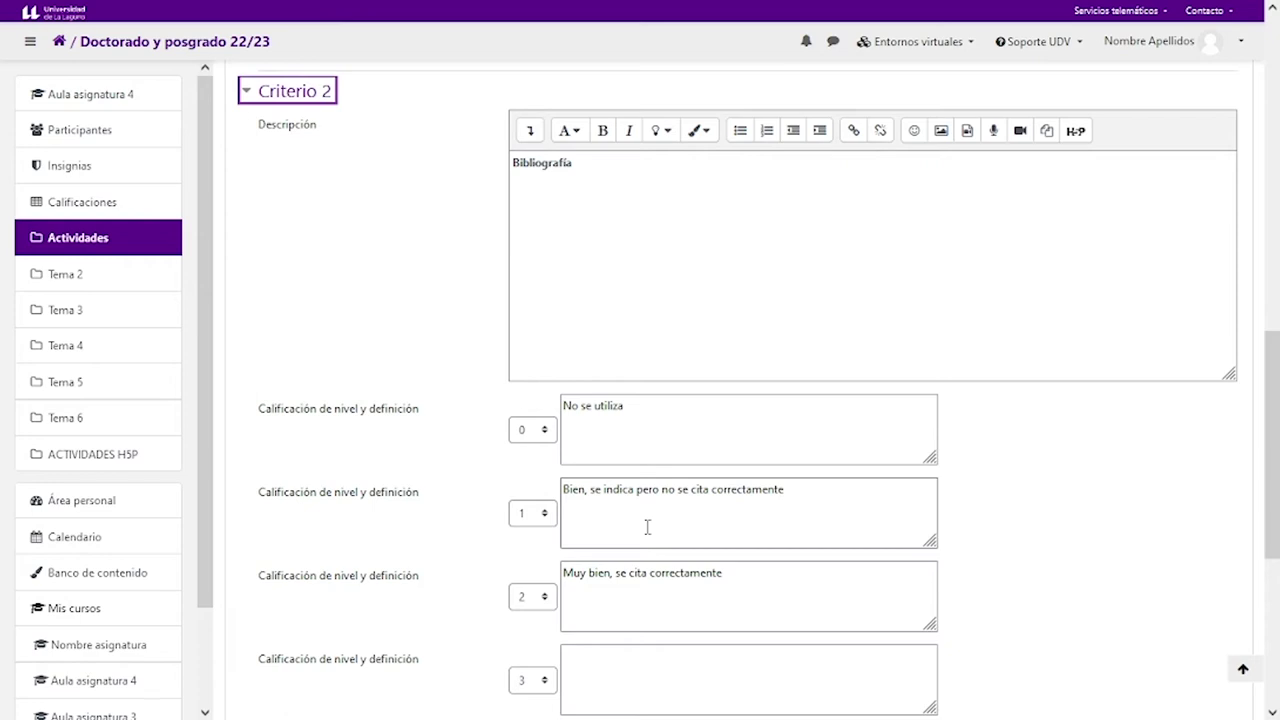
scroll(648, 526, down, 2)
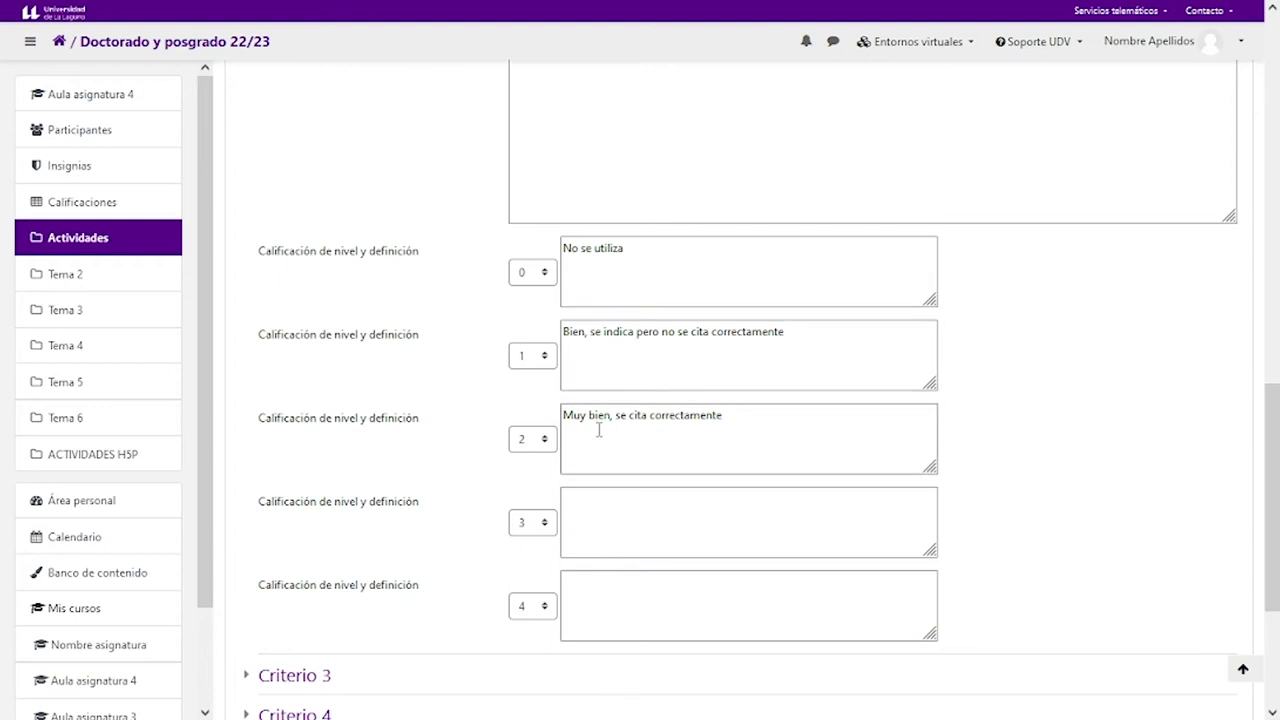
scroll(631, 442, down, 4)
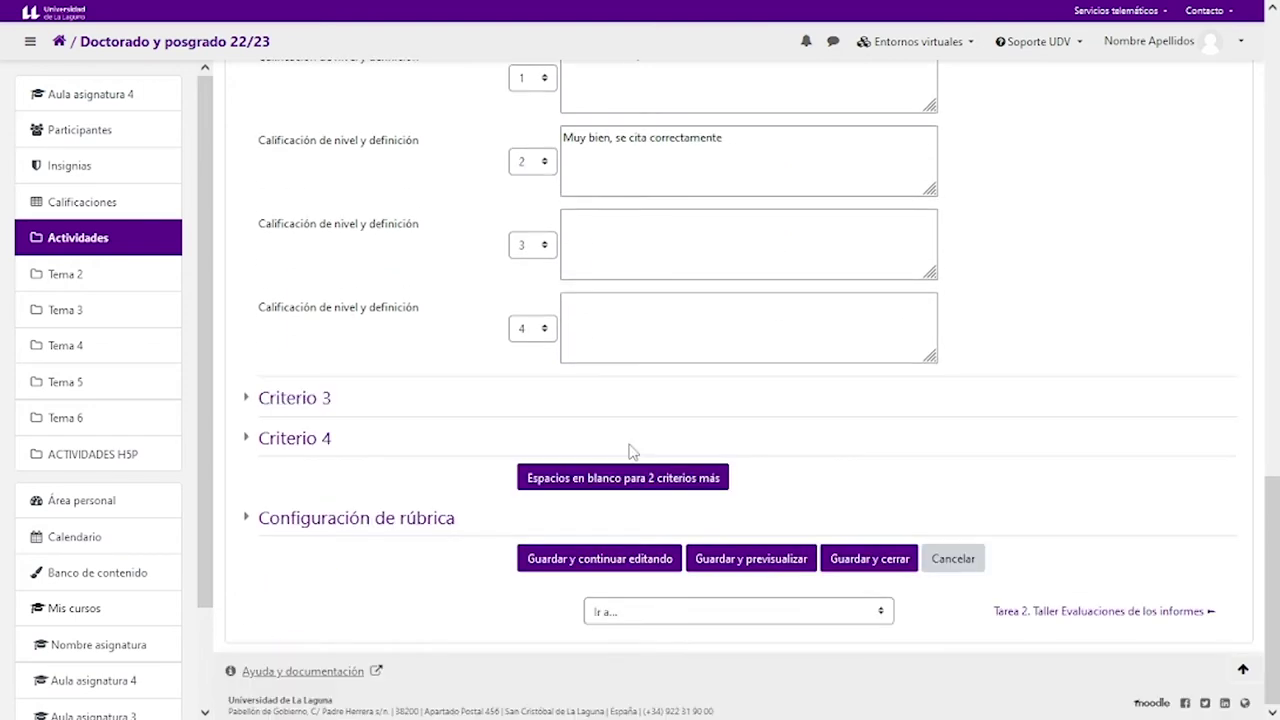
click(849, 563)
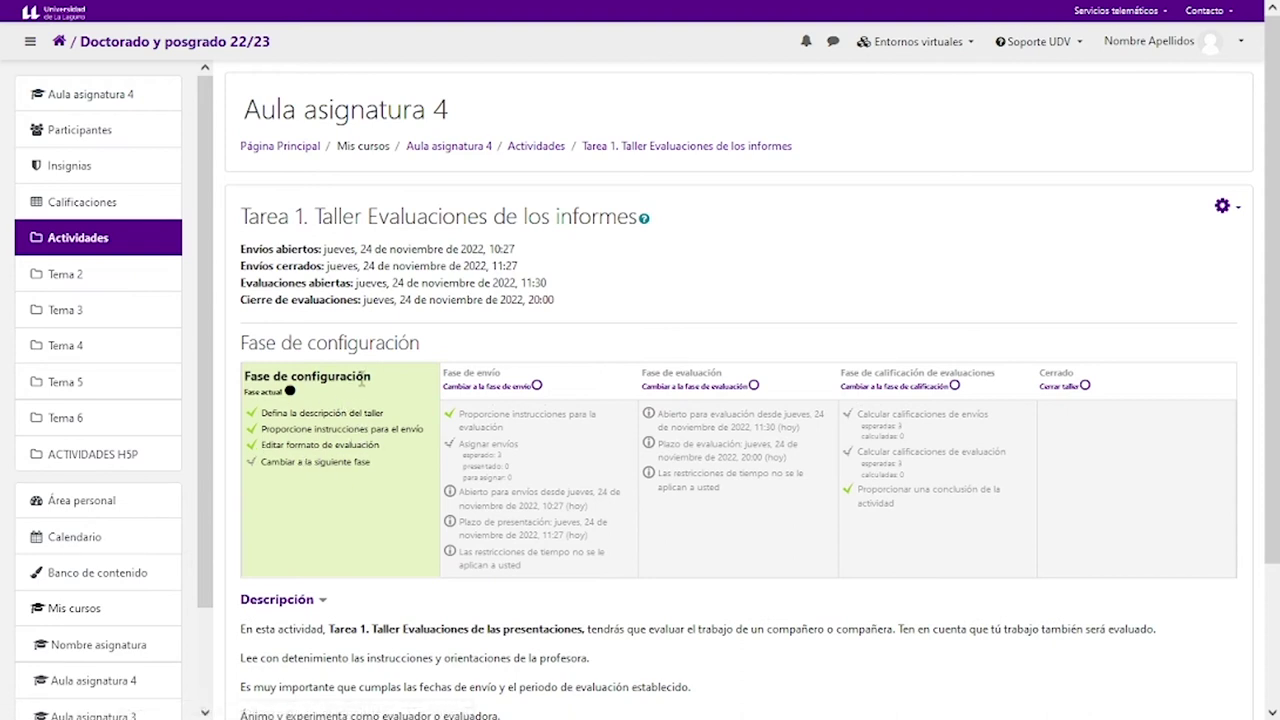
- Switch the Tarea 1 workshop from the setup phase to the submission phase and confirm the change
click(315, 463)
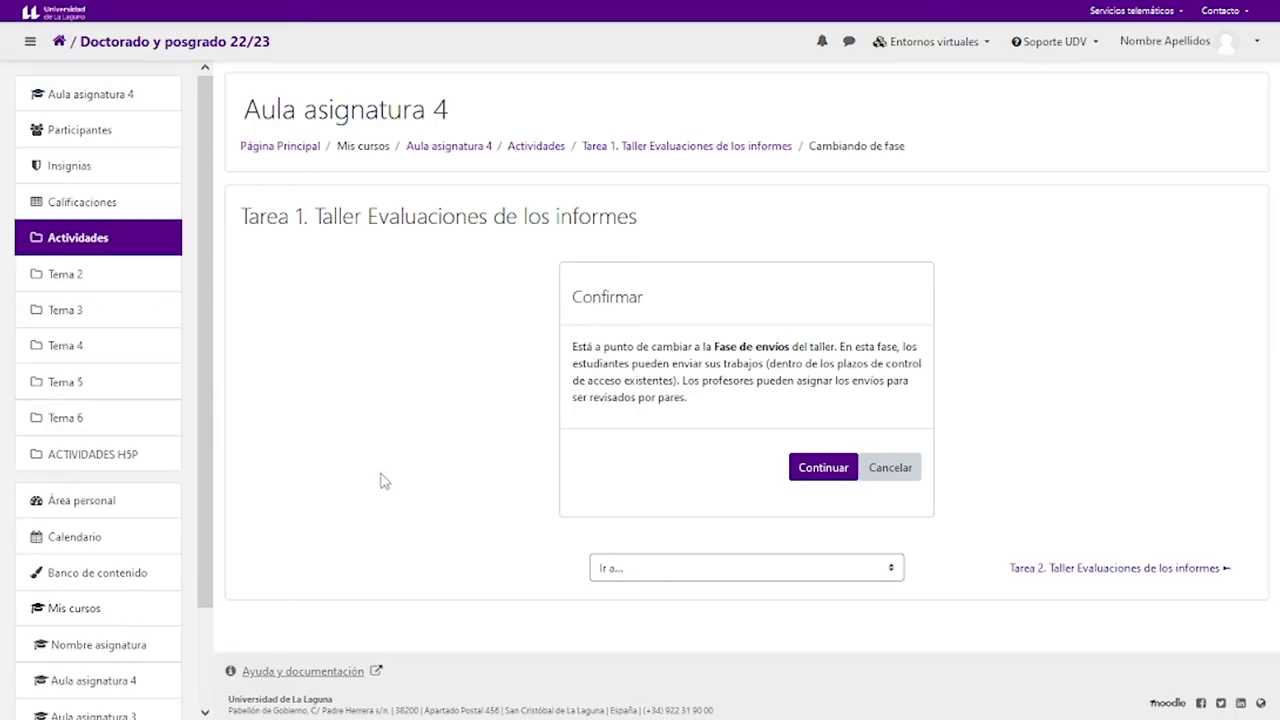
click(817, 479)
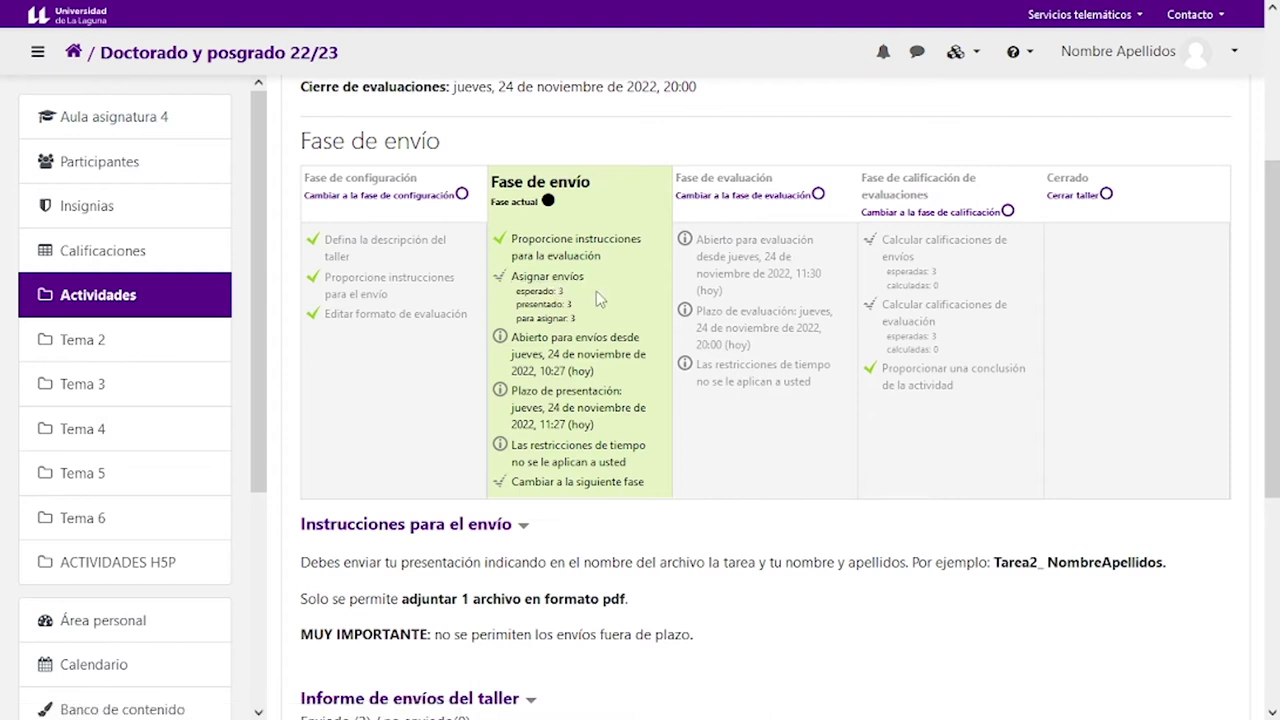
- Review the Tarea 2 workshop's submissions report and open the random allocation settings for its submissions
scroll(597, 298, down, 1)
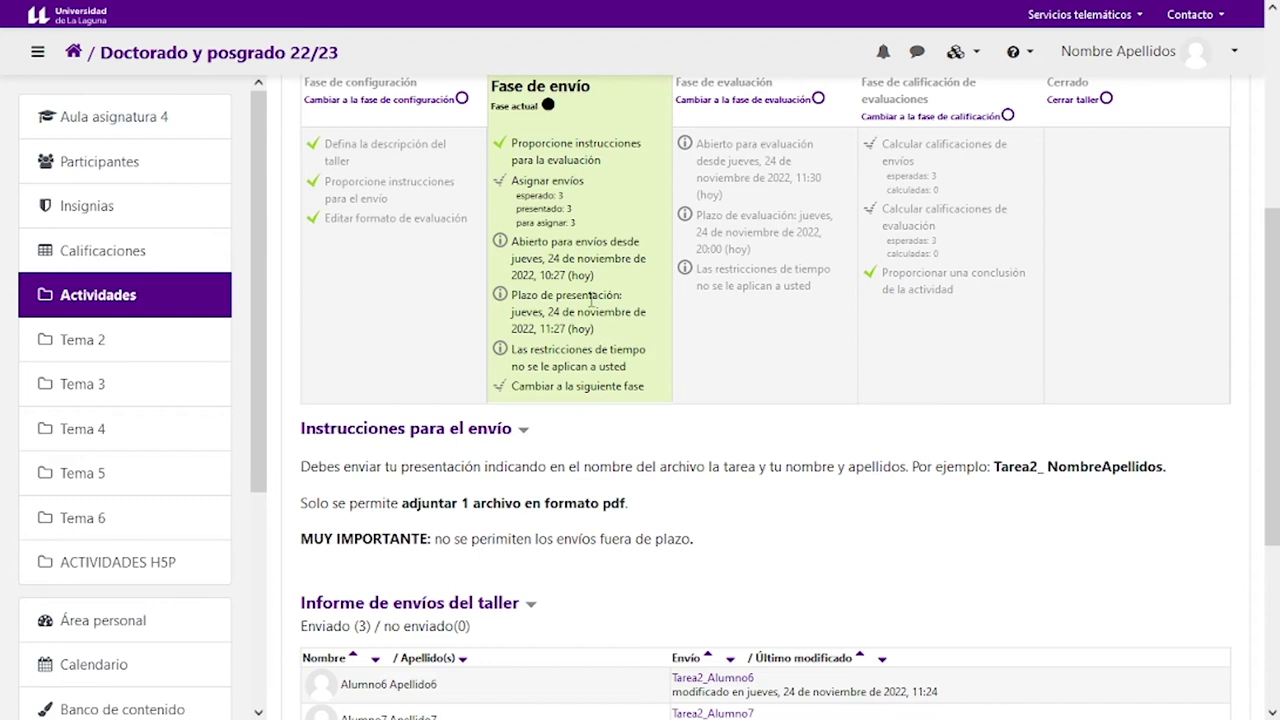
scroll(591, 298, down, 3)
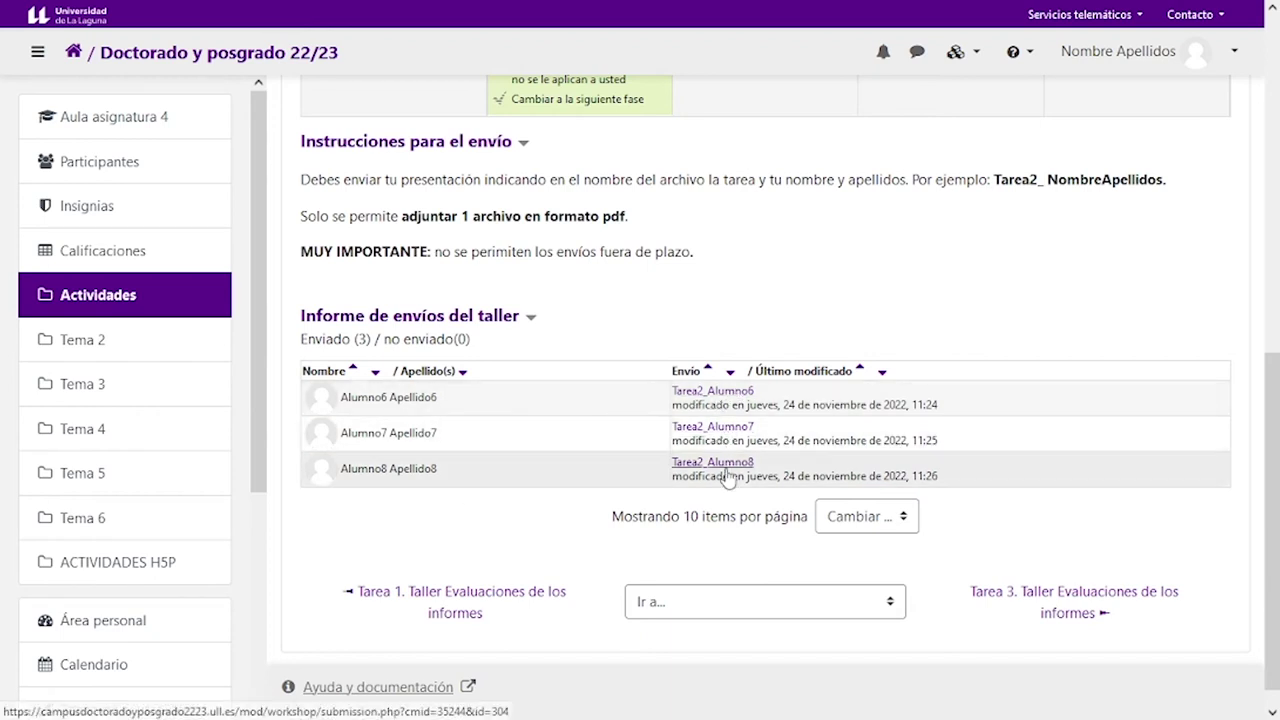
scroll(602, 340, up, 3)
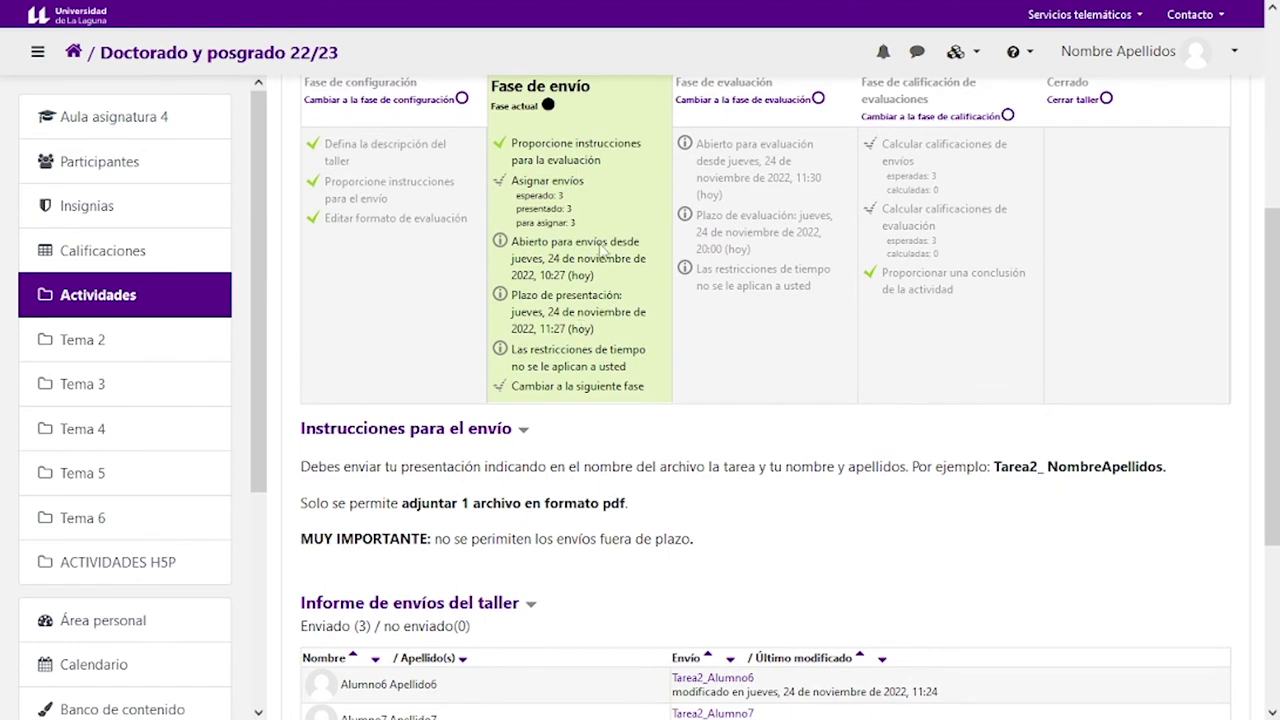
click(566, 188)
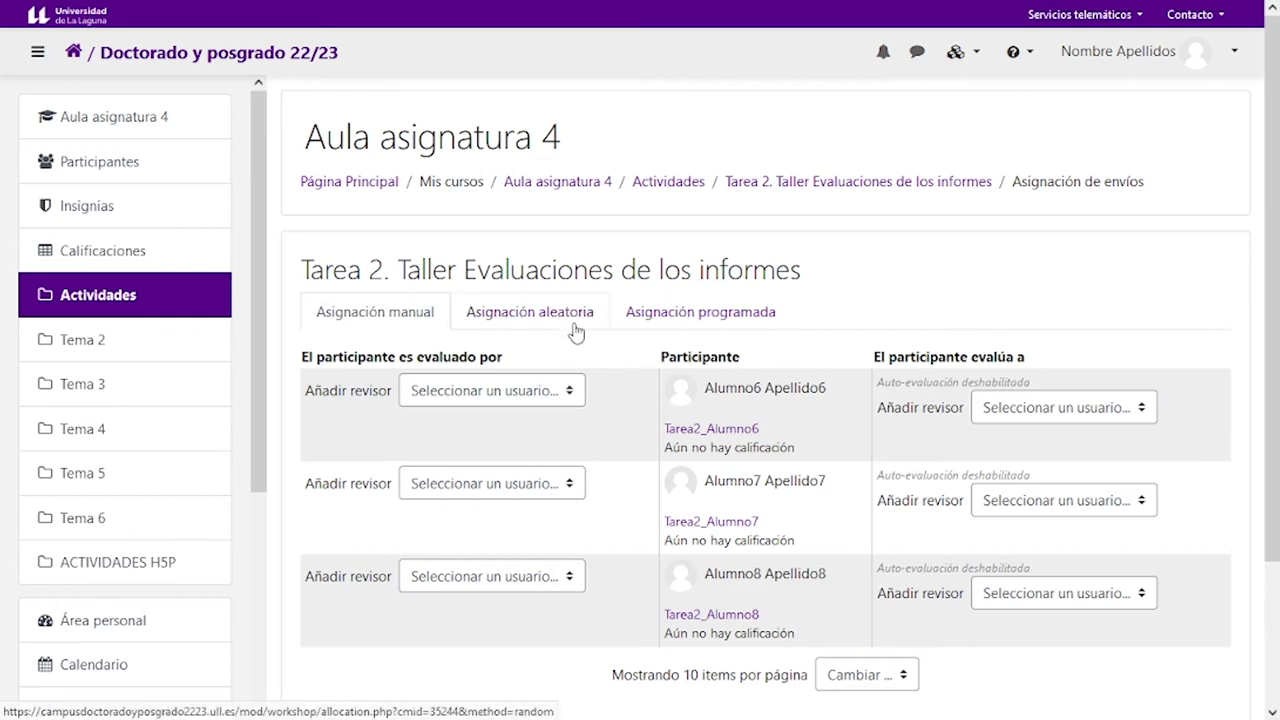
click(529, 320)
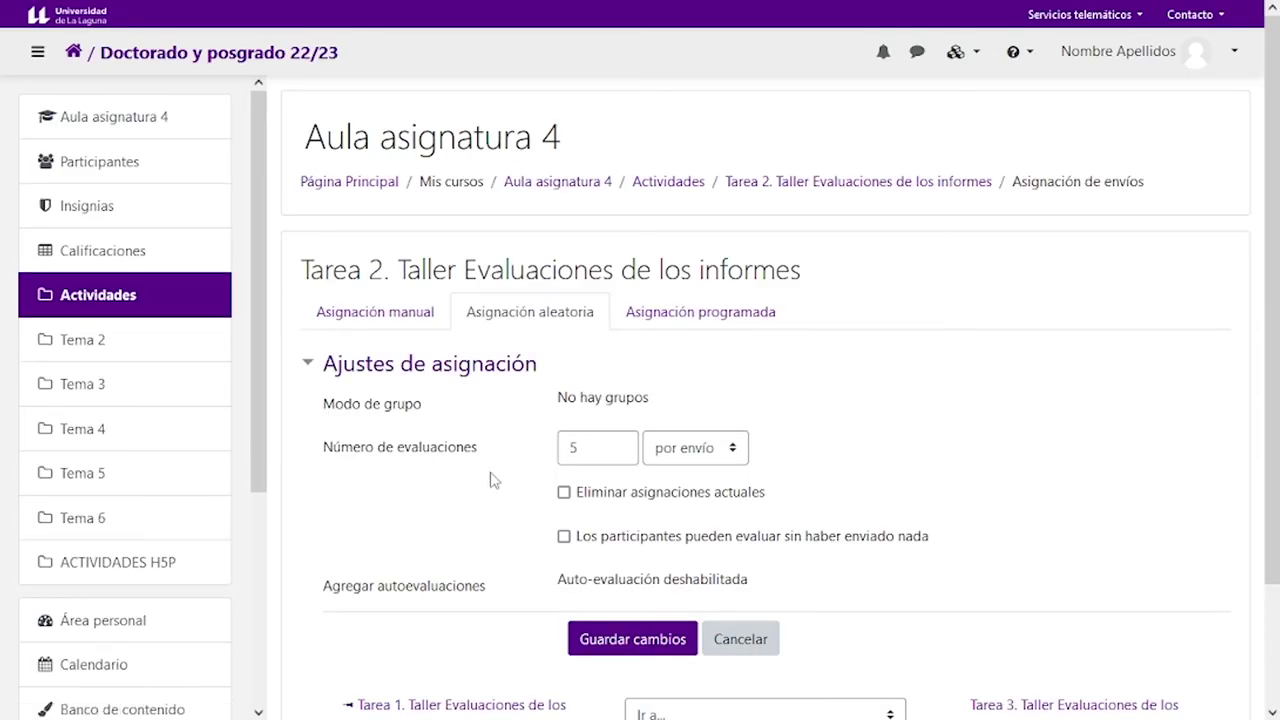
- Randomly allocate the Tarea 2 submissions with 1 evaluation "por envío" and save the allocation
click(583, 443)
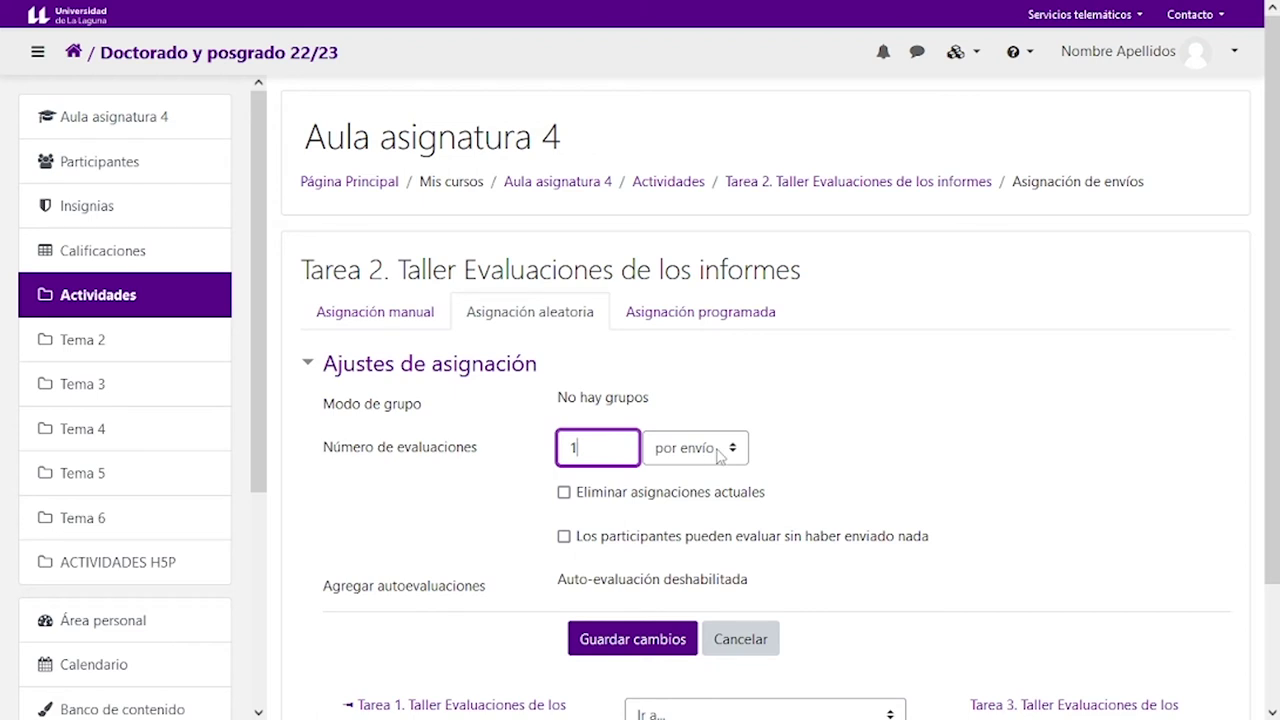
click(718, 450)
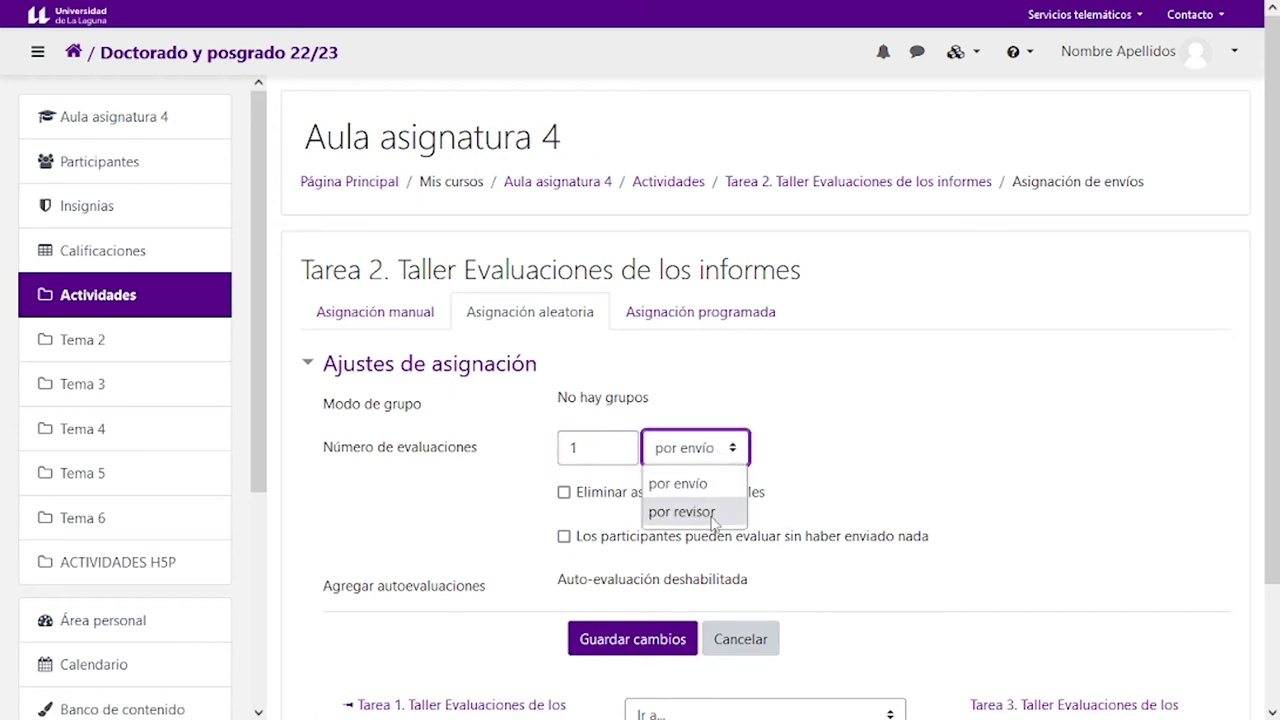
click(708, 490)
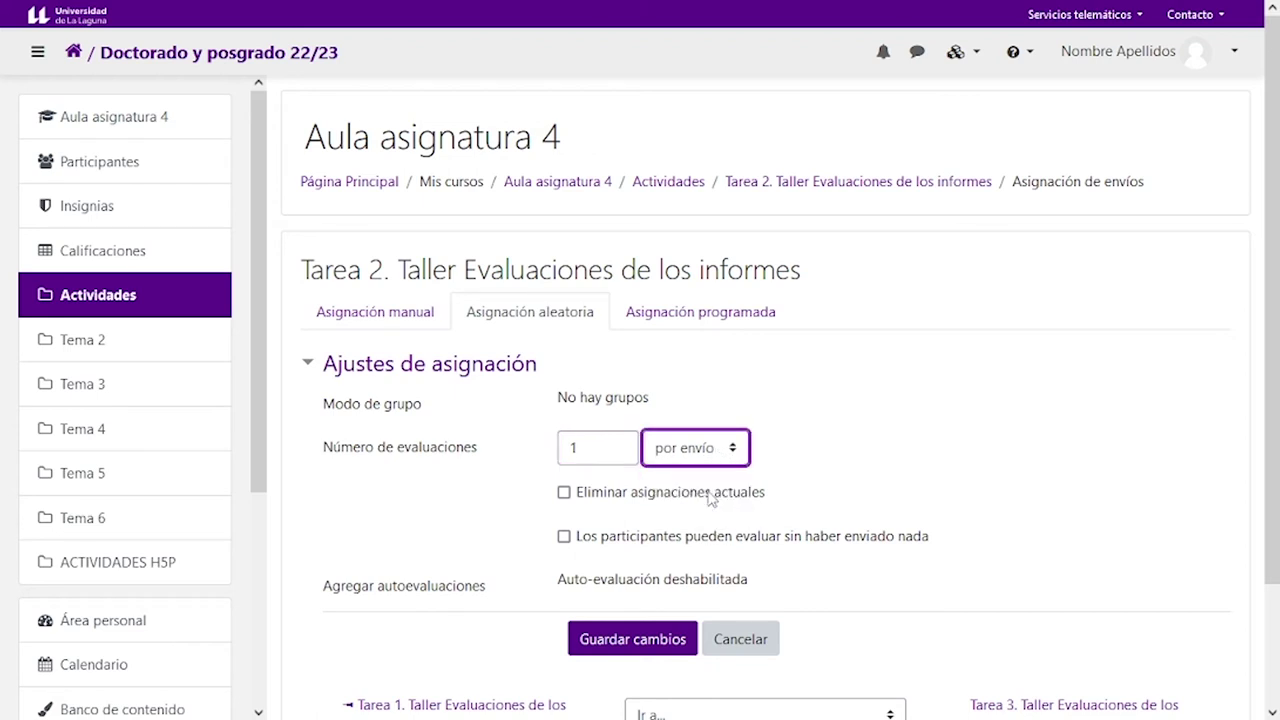
click(615, 648)
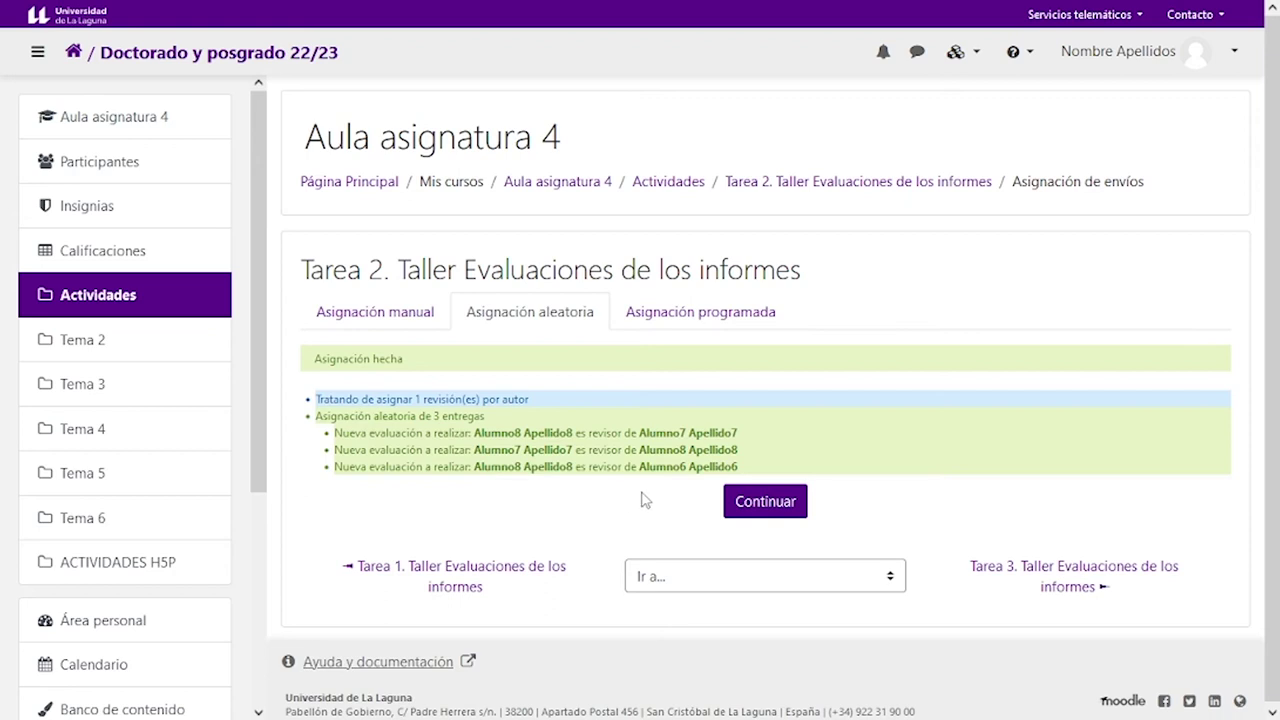
click(763, 503)
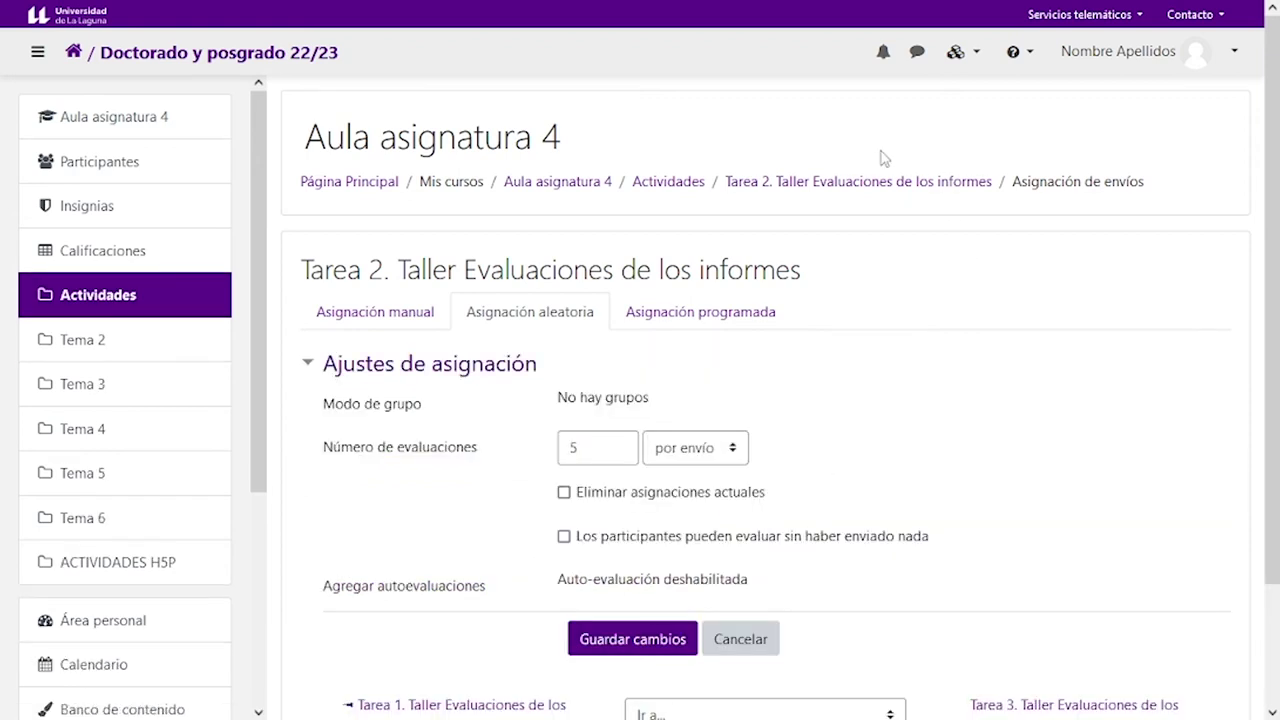
- Return to the Tarea 2 workshop overview and switch it to the evaluation phase, confirming the change
click(813, 188)
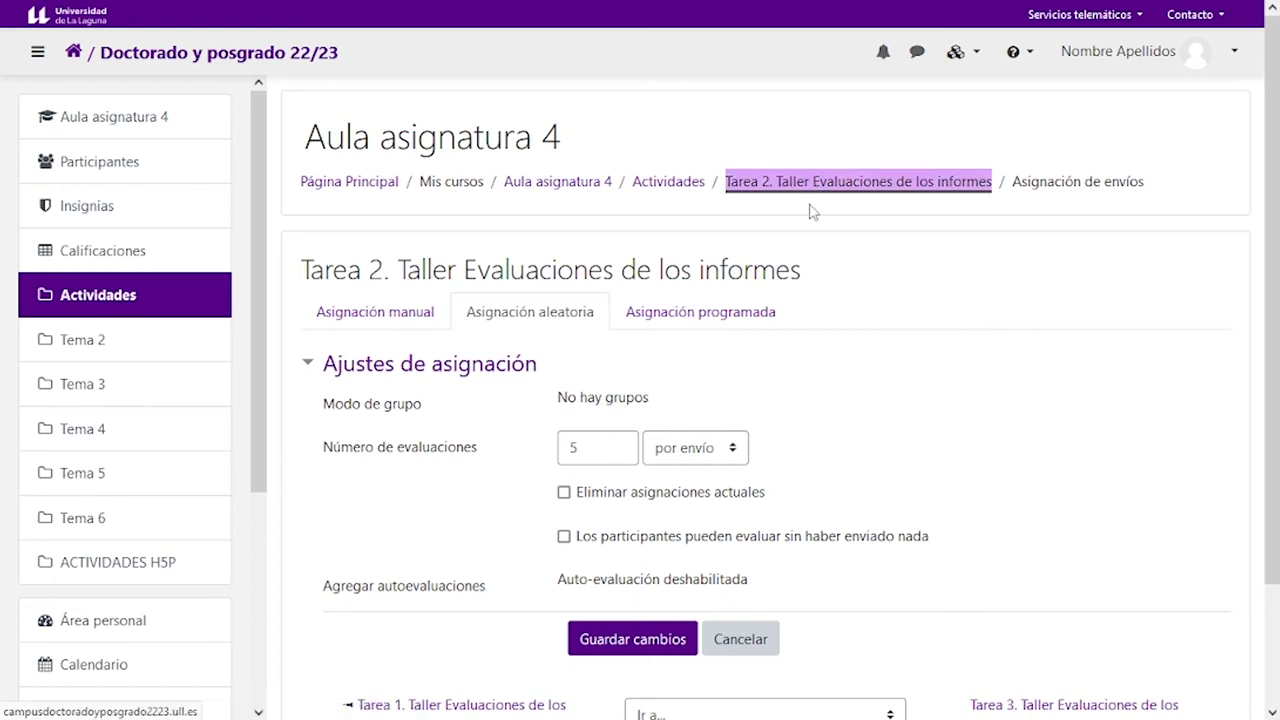
scroll(676, 433, down, 3)
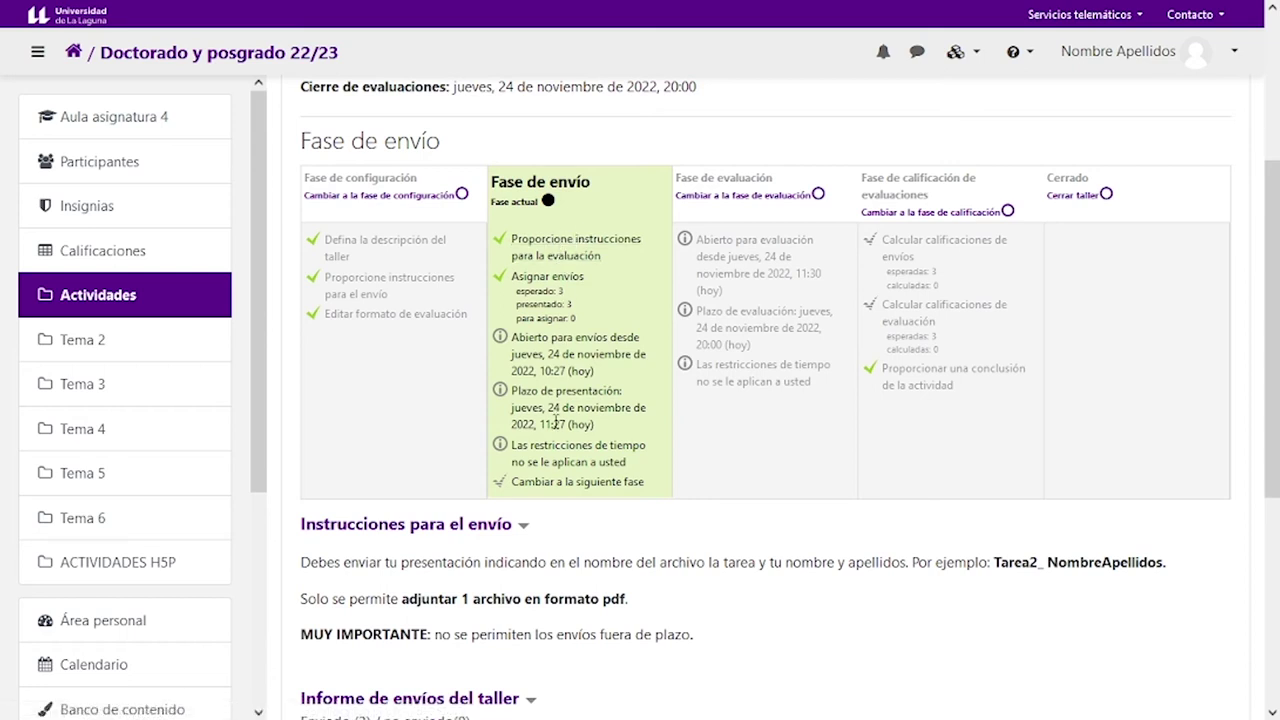
click(577, 485)
click(864, 583)
scroll(700, 545, down, 1)
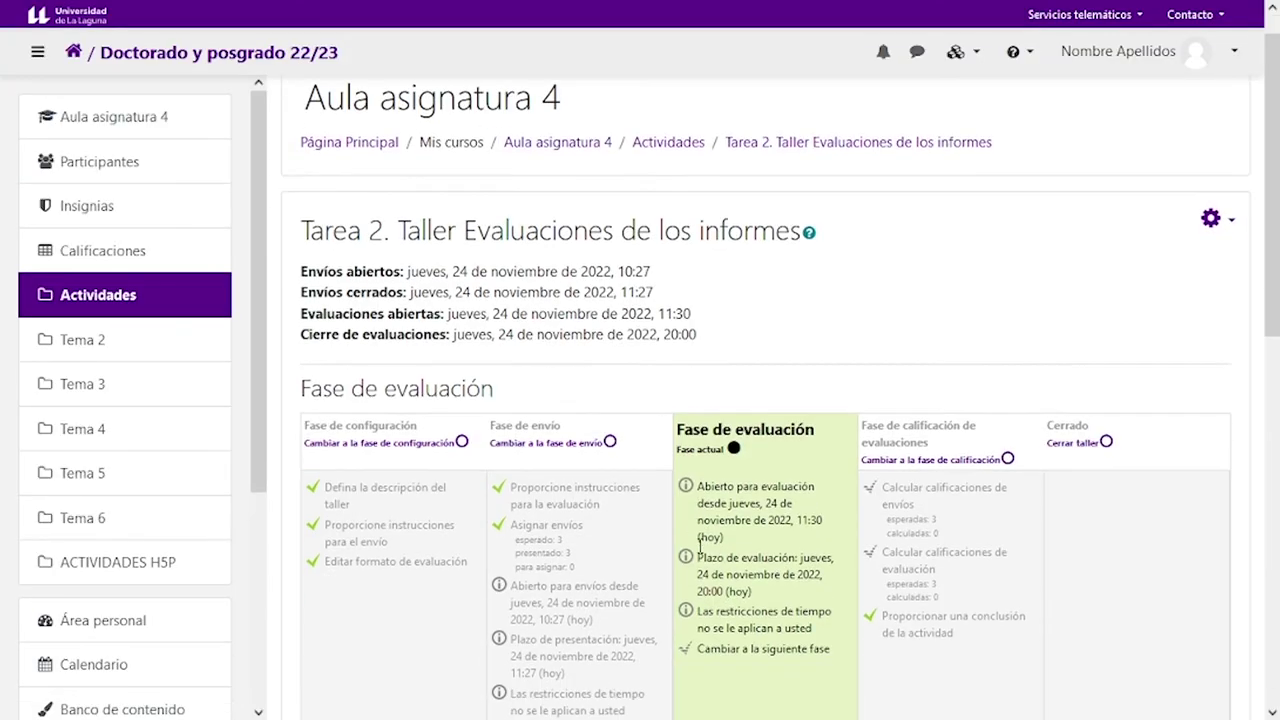
- Review the Tarea 4 workshop's grades report, switch the workshop to the "Fase de calificación de evaluaciones", and confirm the change
scroll(700, 545, down, 3)
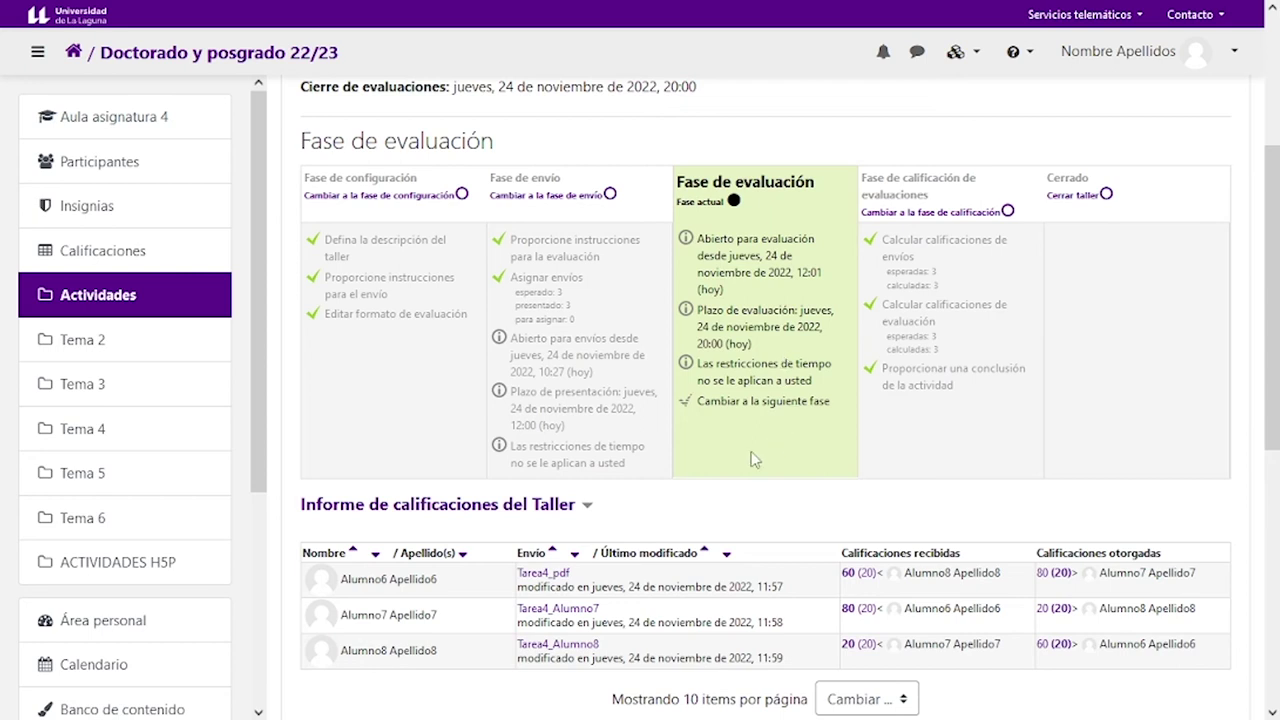
scroll(755, 460, down, 1)
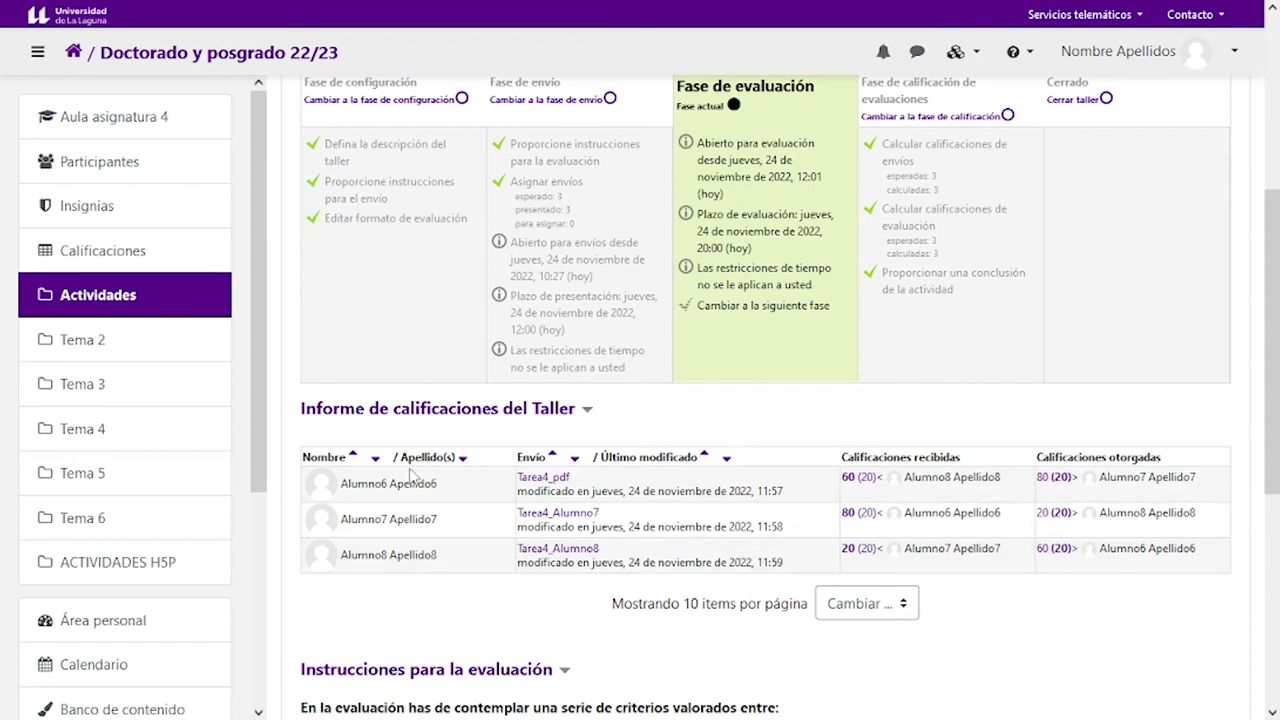
scroll(785, 425, up, 1)
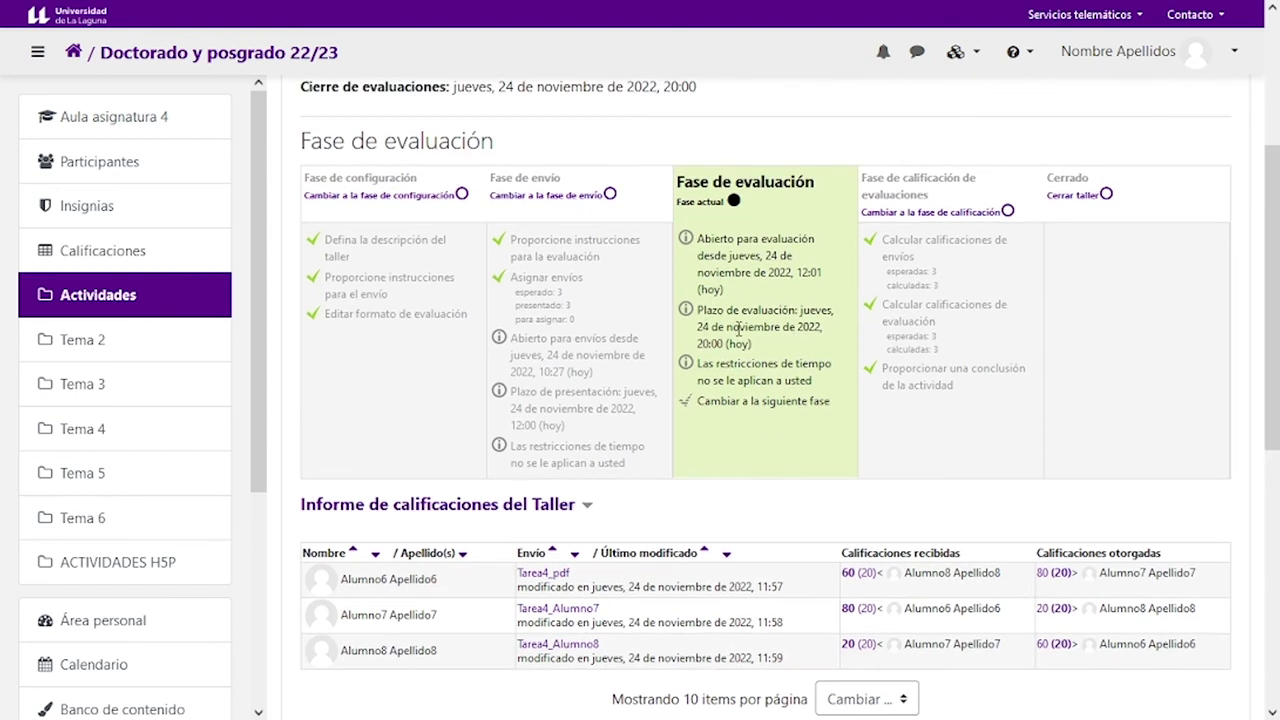
click(763, 408)
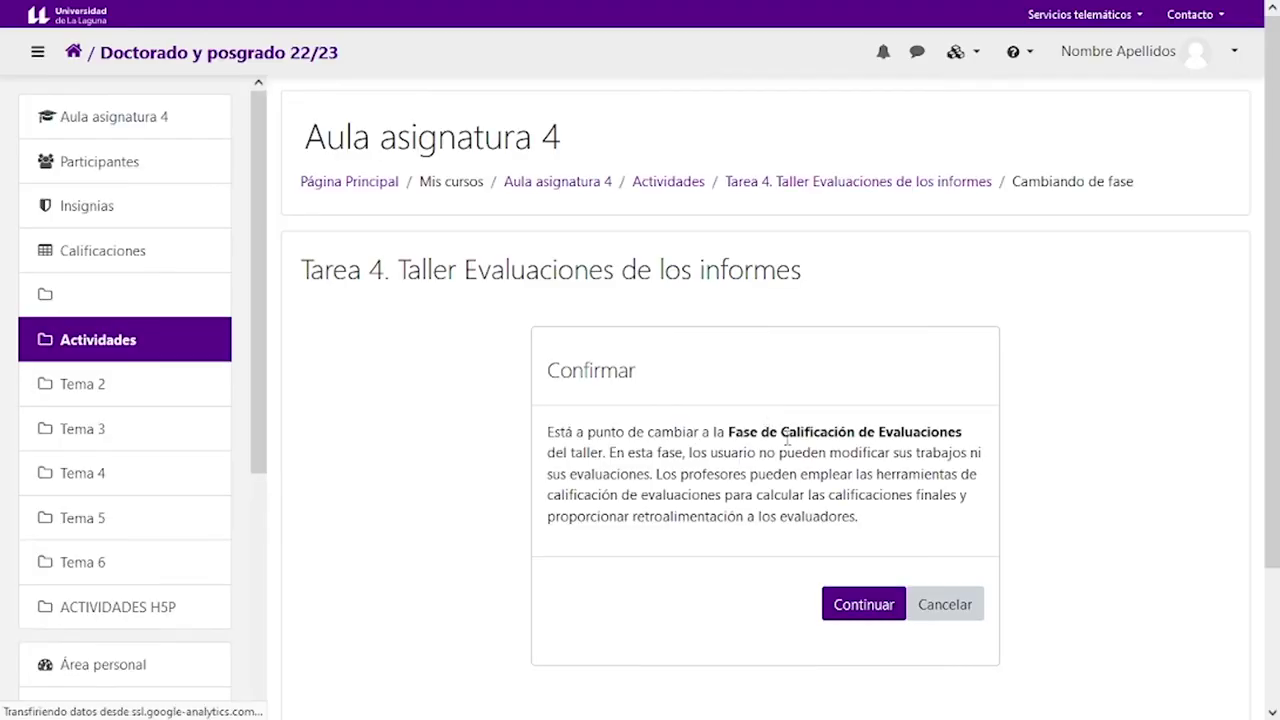
click(860, 604)
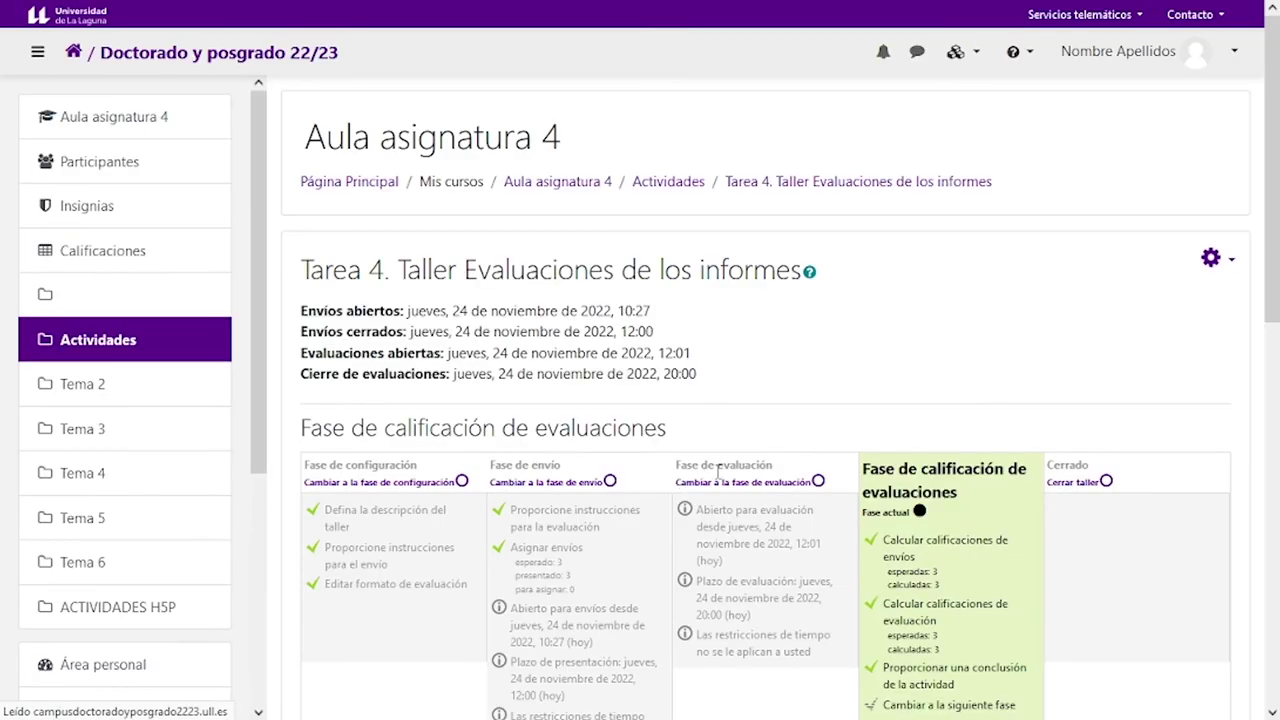
- Recalculate the Tarea 4 workshop grades with the evaluation comparison set to "justa"
scroll(740, 470, down, 2)
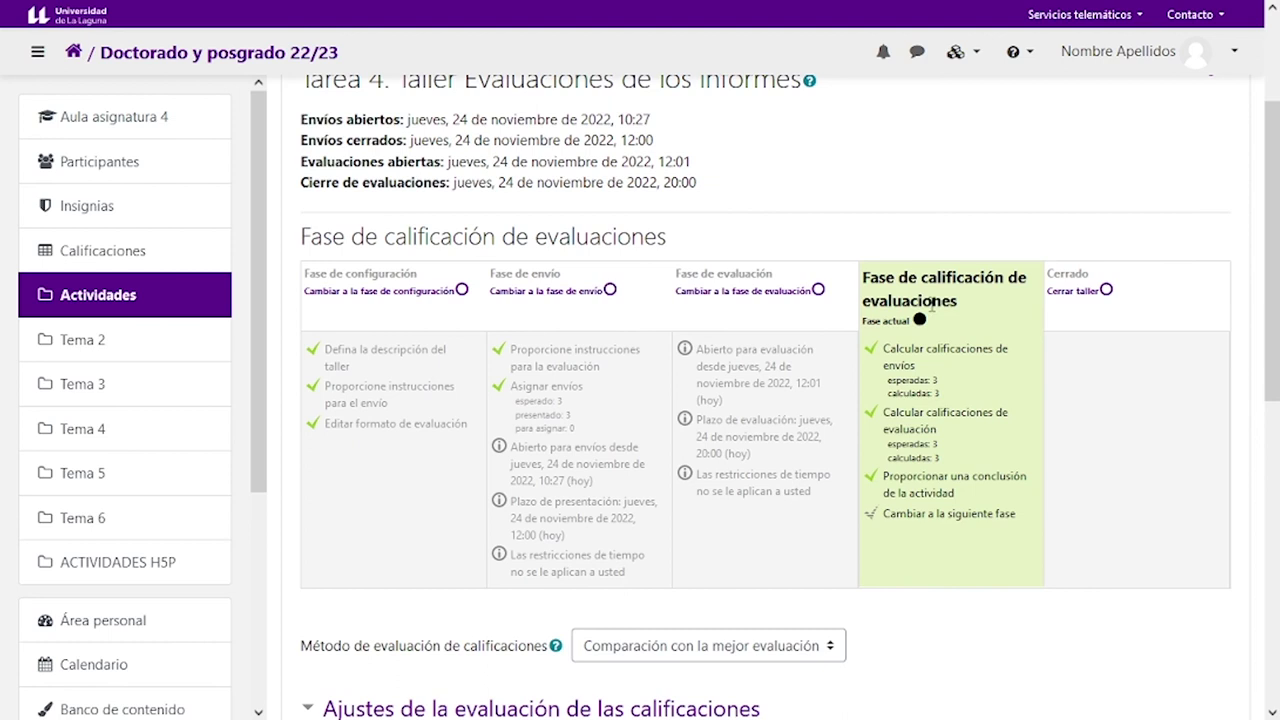
scroll(909, 557, down, 2)
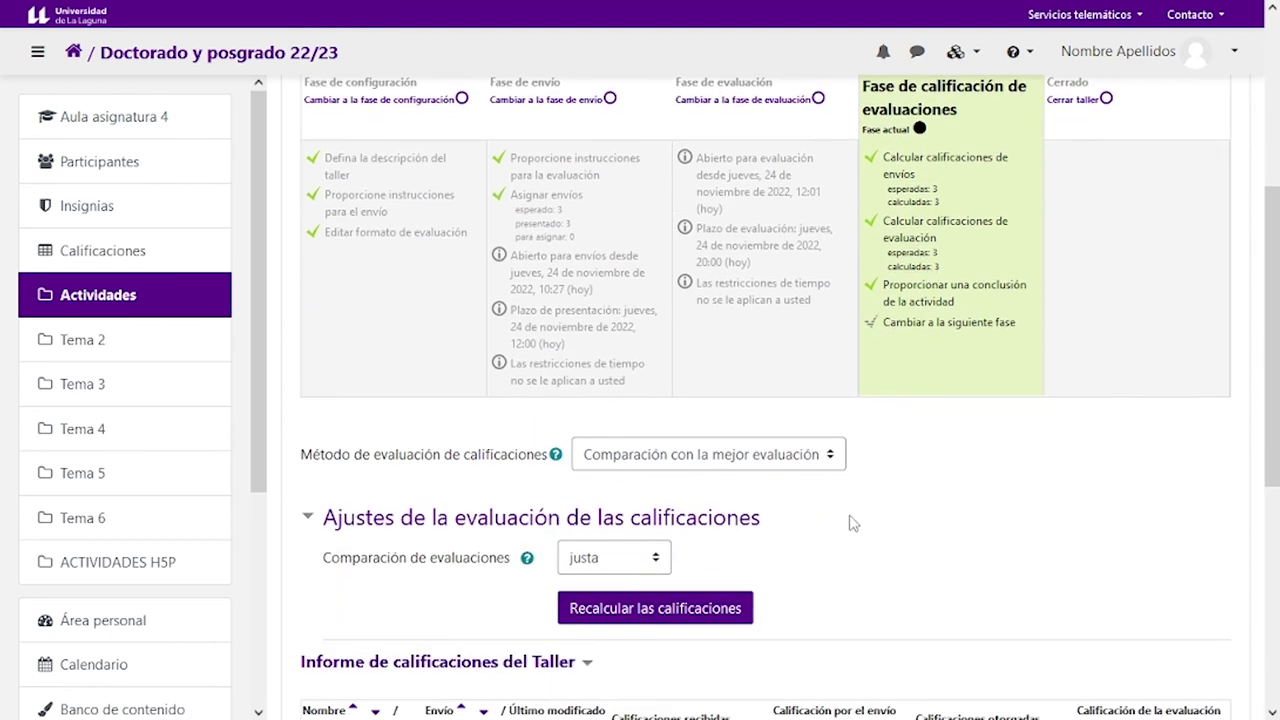
scroll(815, 505, down, 1)
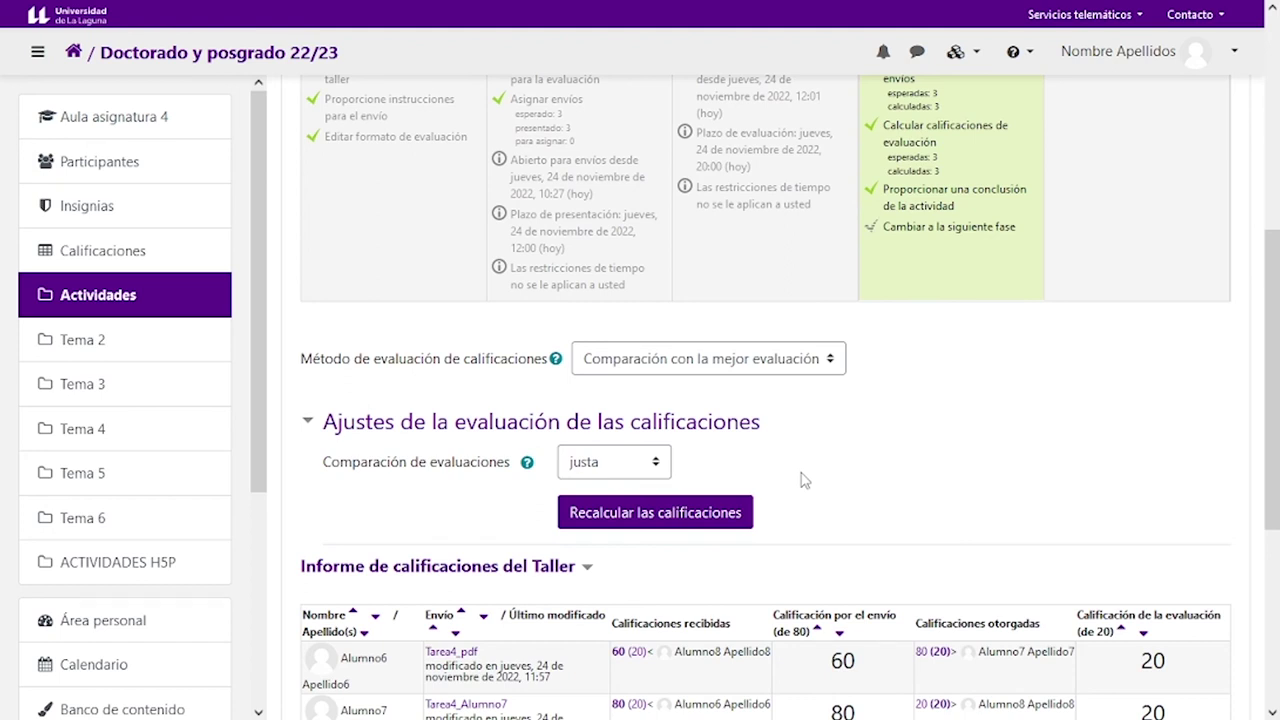
scroll(805, 481, down, 1)
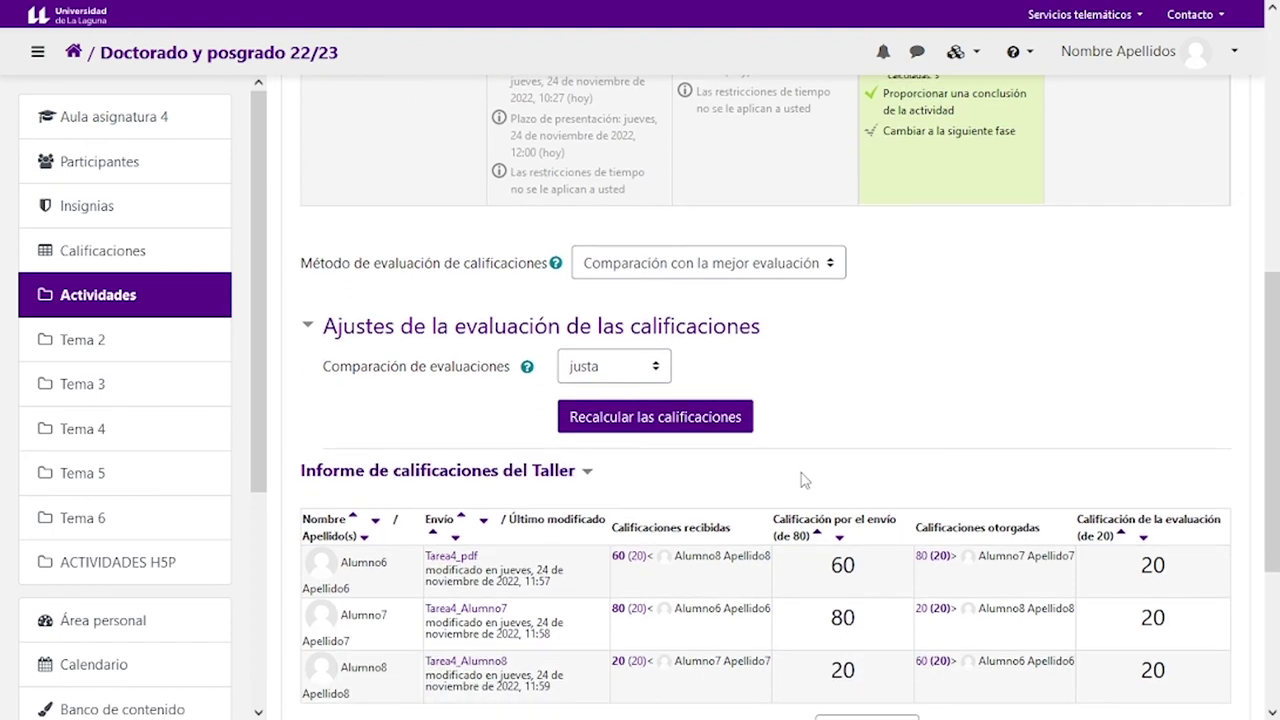
click(655, 370)
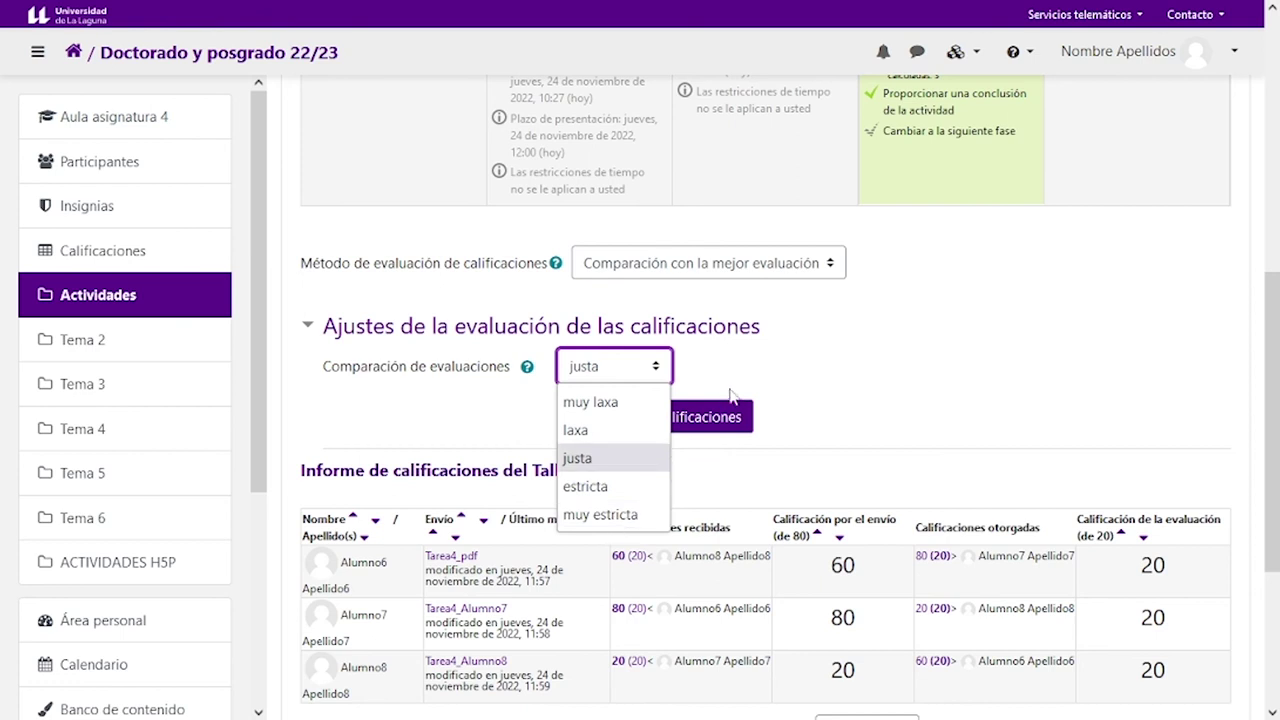
click(577, 459)
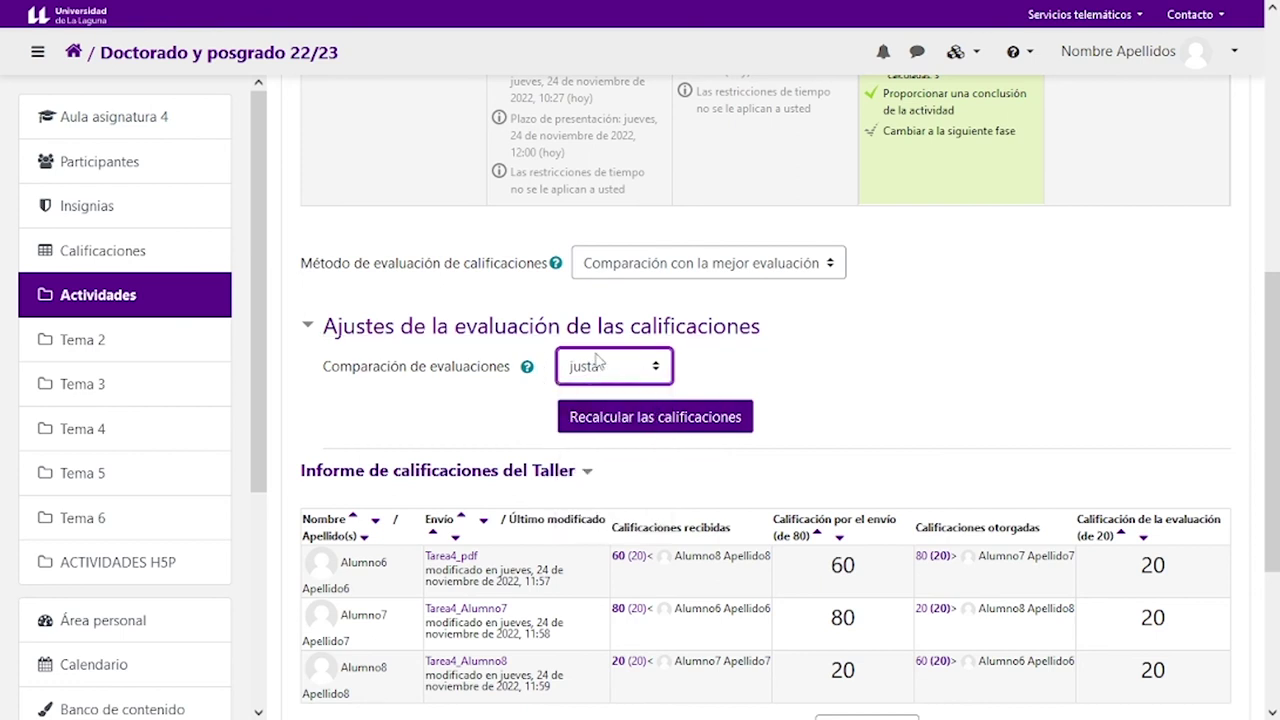
click(633, 422)
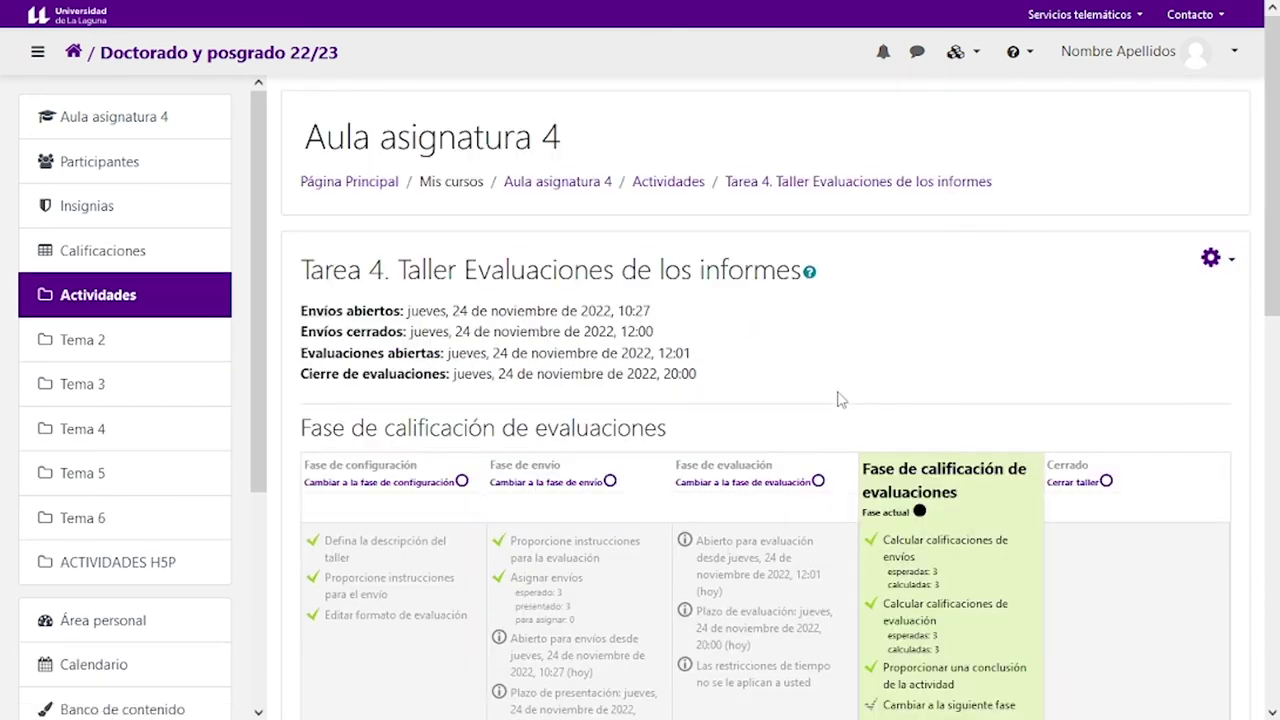
- Review the recalculated Tarea 4 grades report, then close the workshop and confirm the phase change
scroll(838, 398, down, 2)
scroll(838, 398, down, 5)
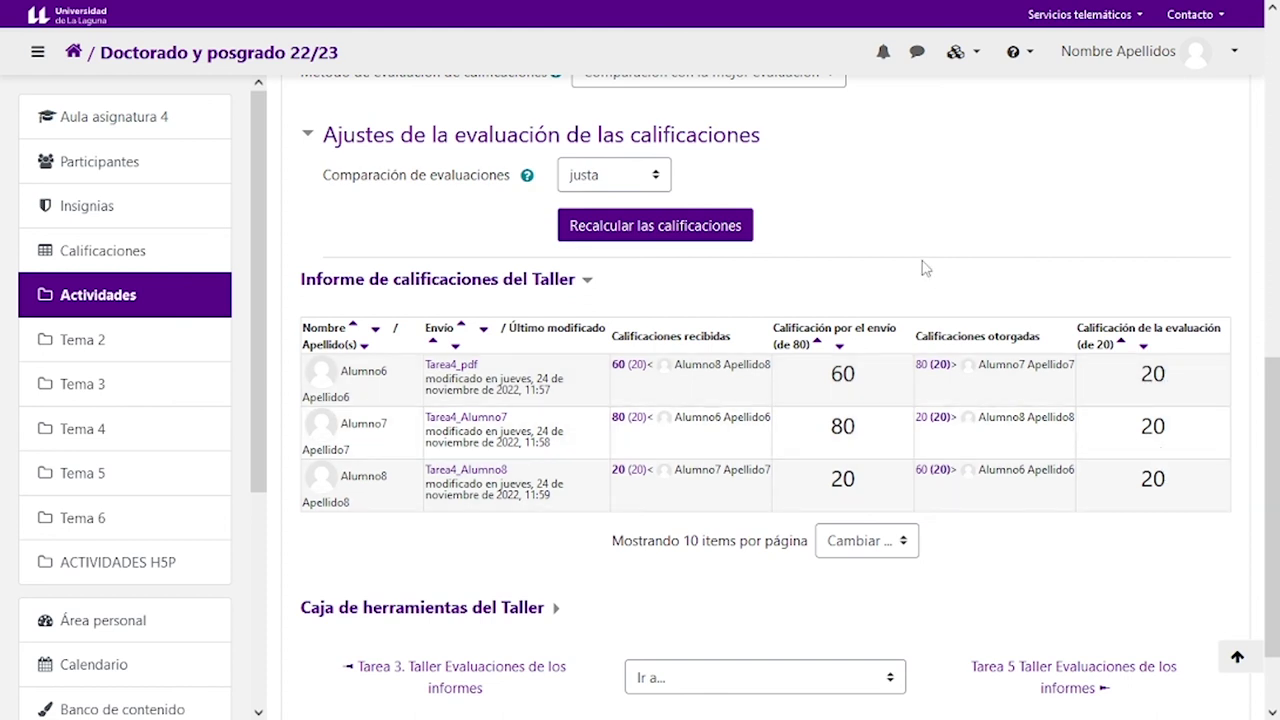
scroll(913, 260, up, 4)
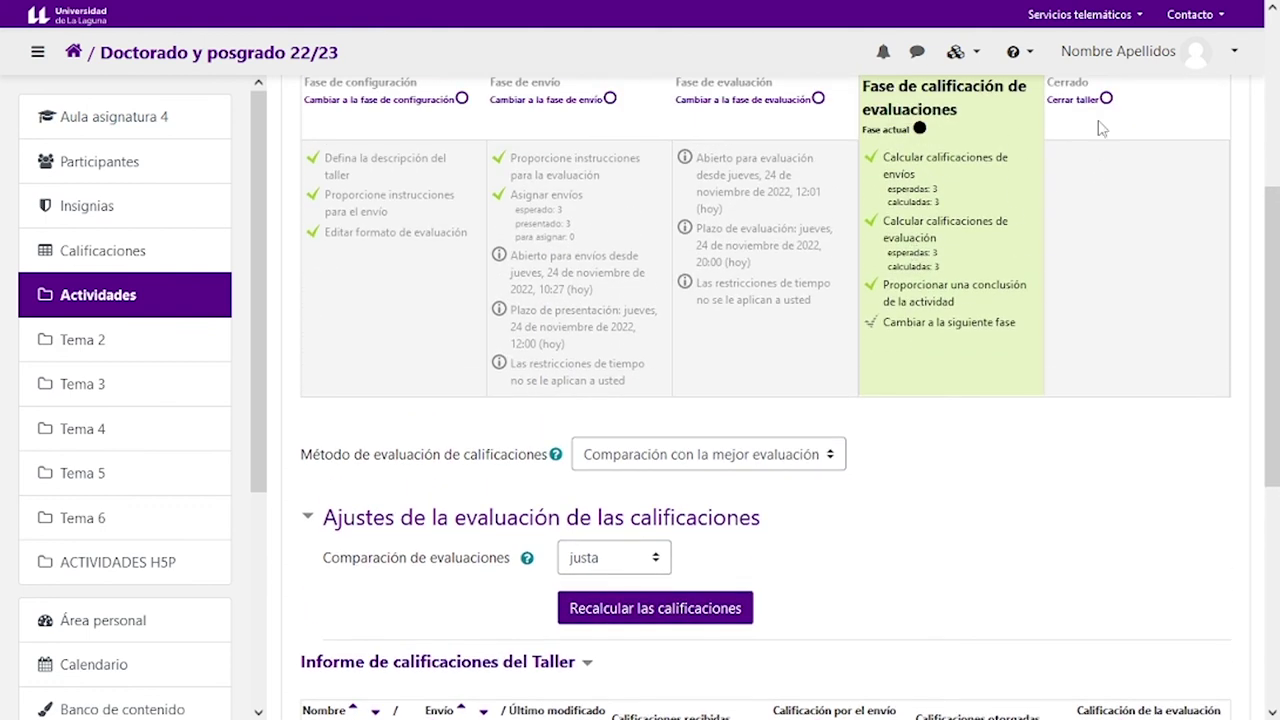
click(945, 335)
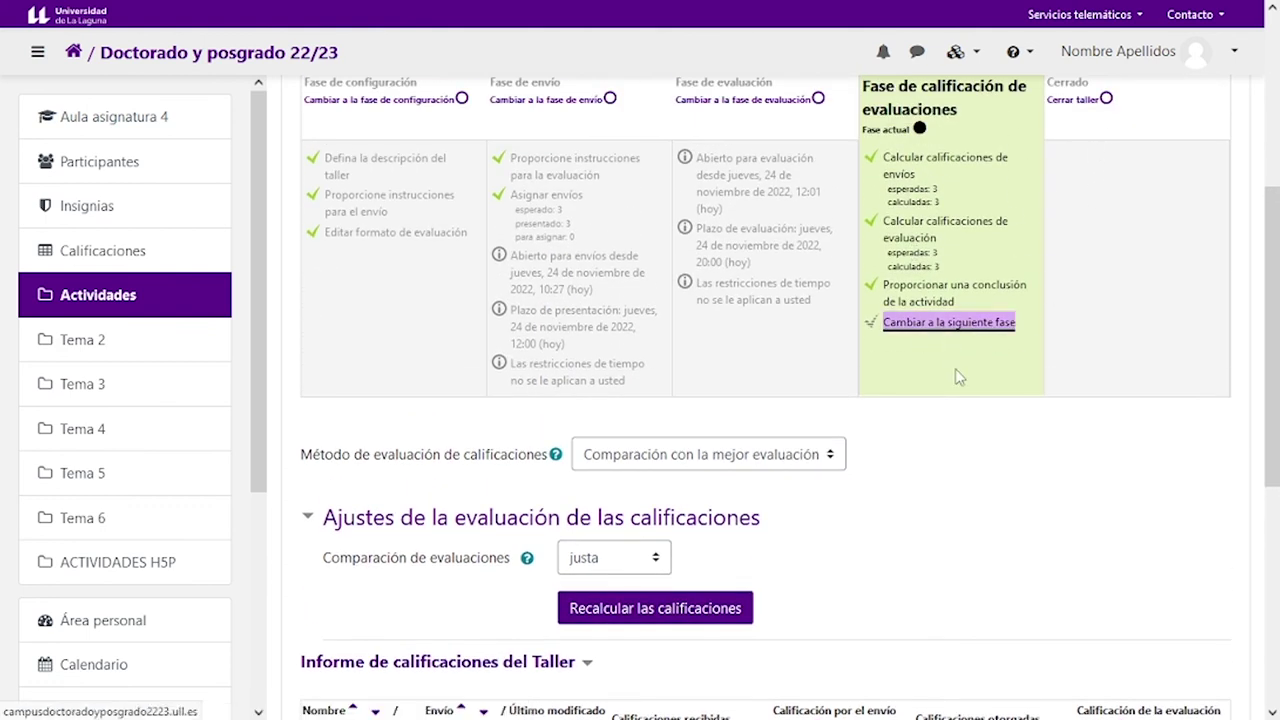
click(846, 566)
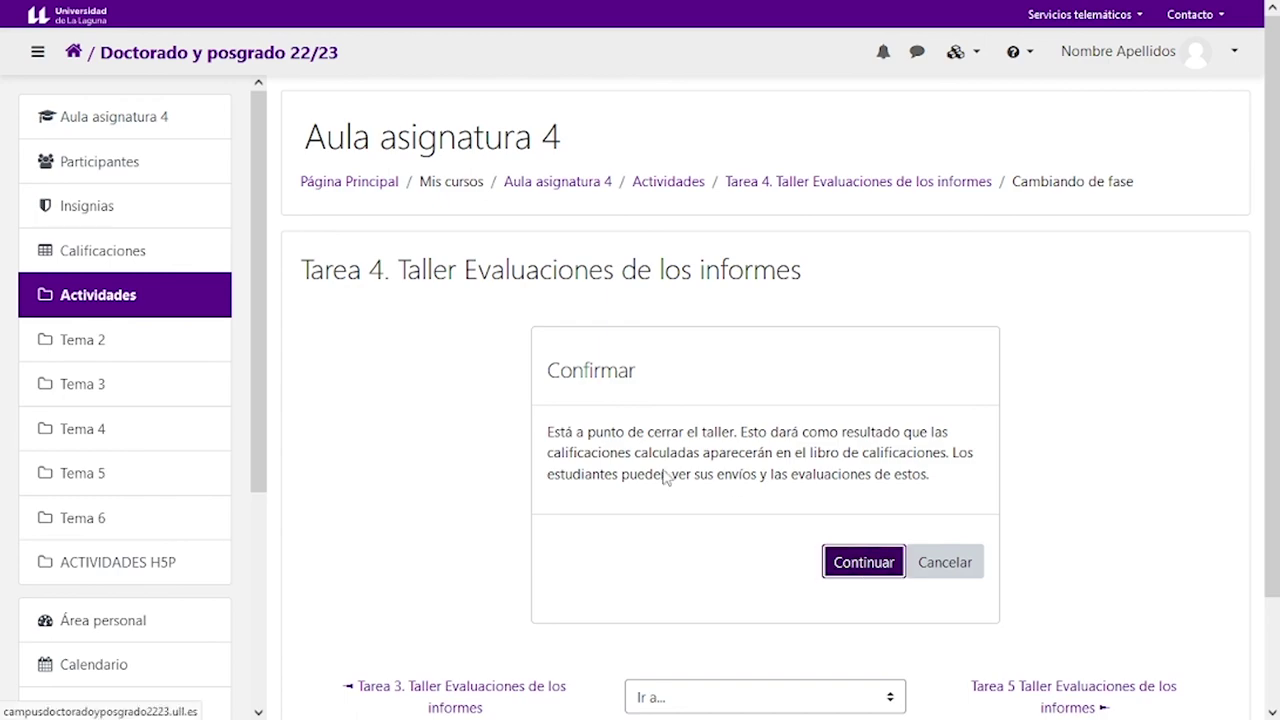
scroll(714, 463, down, 2)
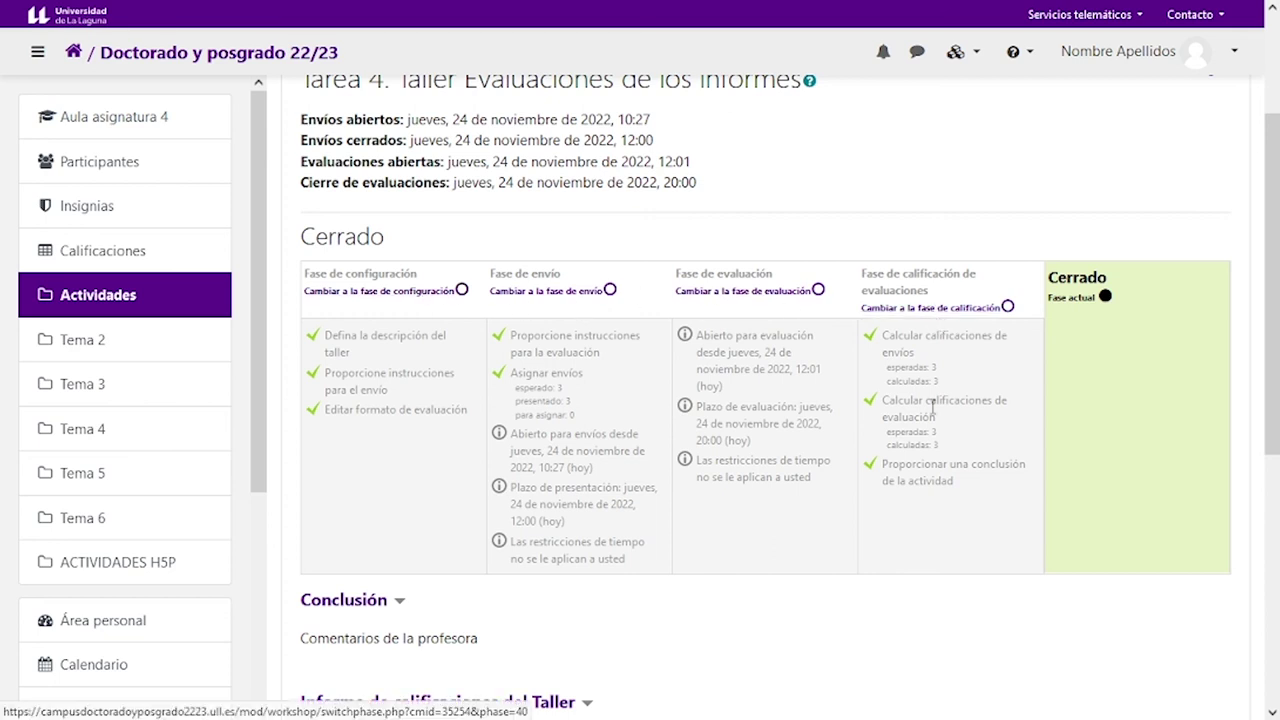
- Return to the Aula asignatura 4 course page and view the help and support options and the user account options
scroll(934, 403, up, 2)
click(569, 186)
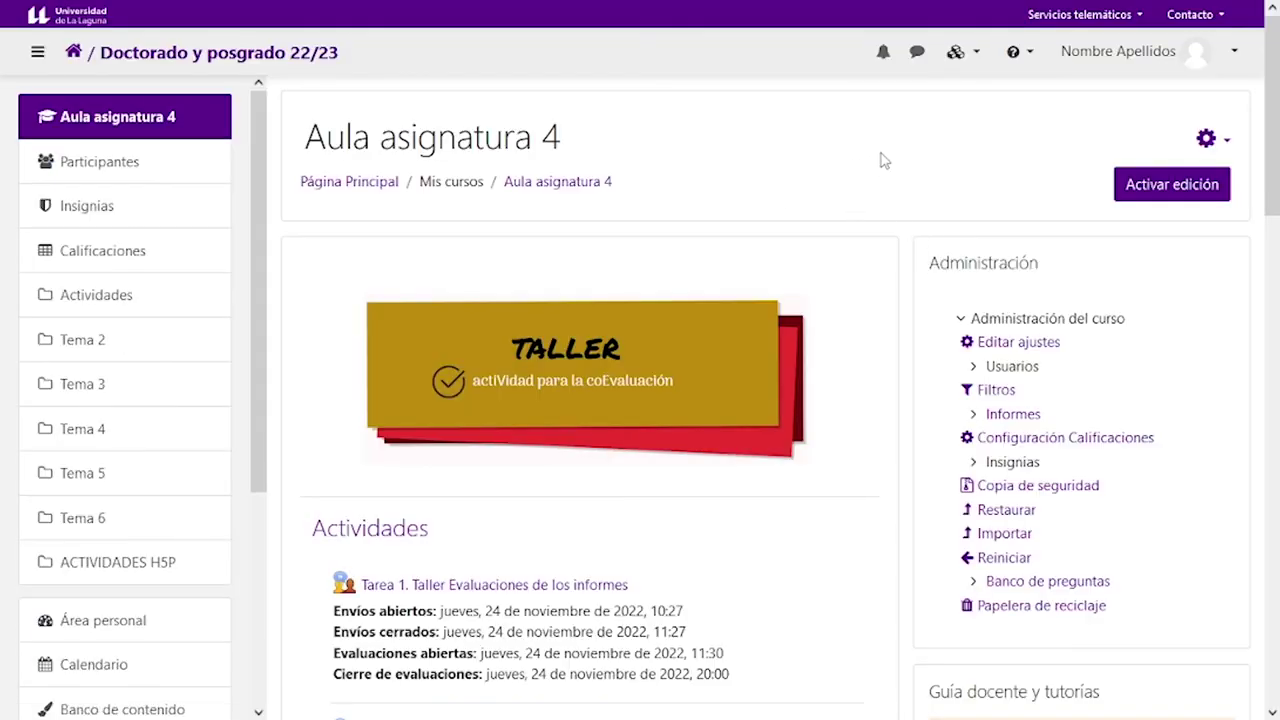
click(1024, 58)
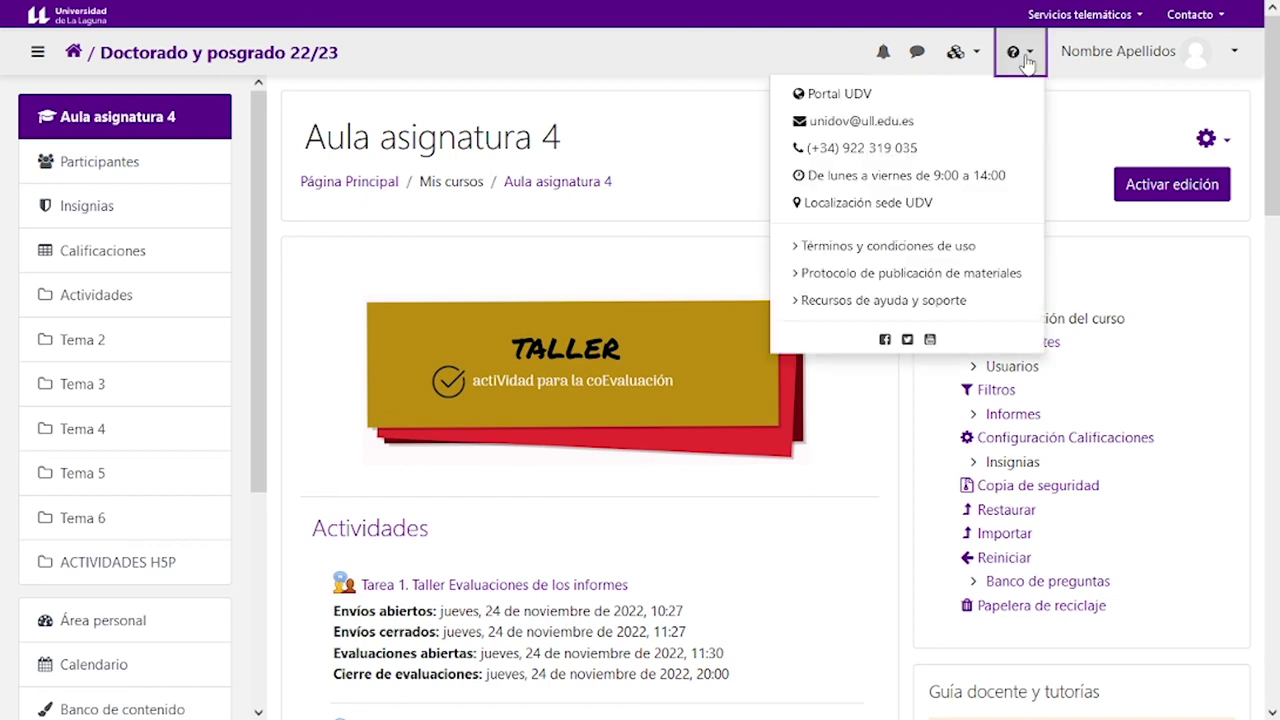
click(1110, 126)
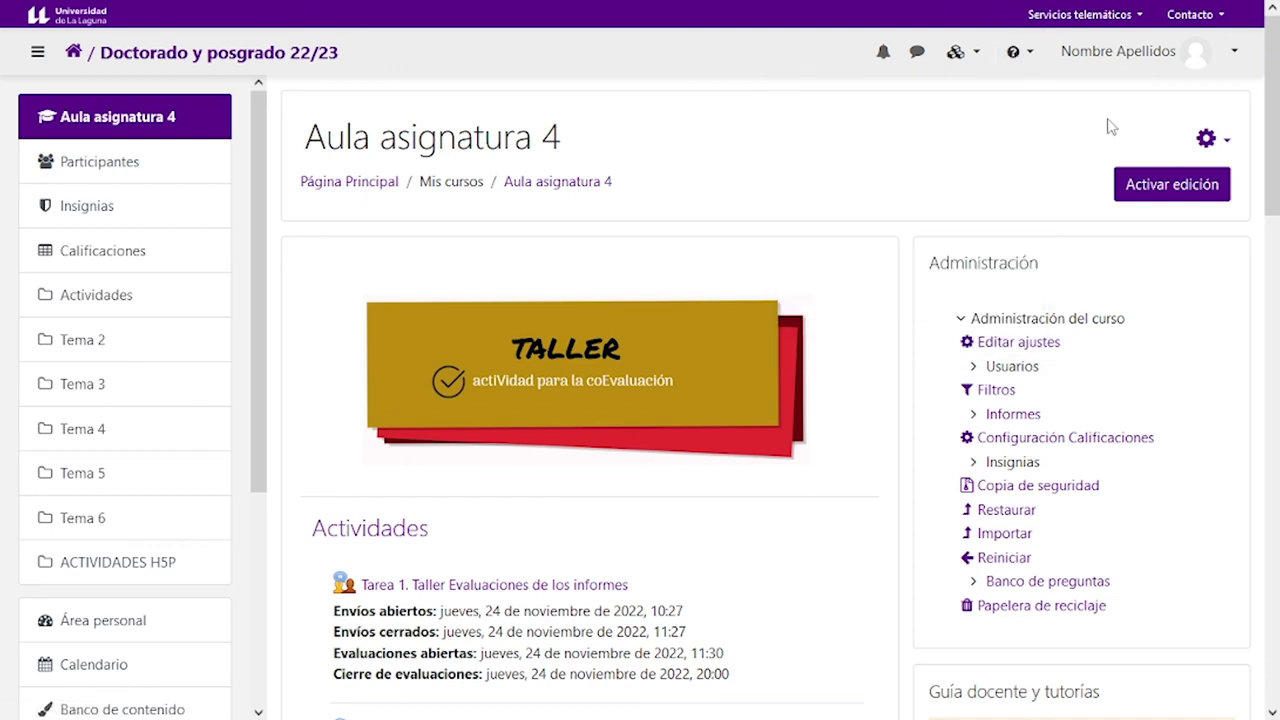
click(1235, 62)
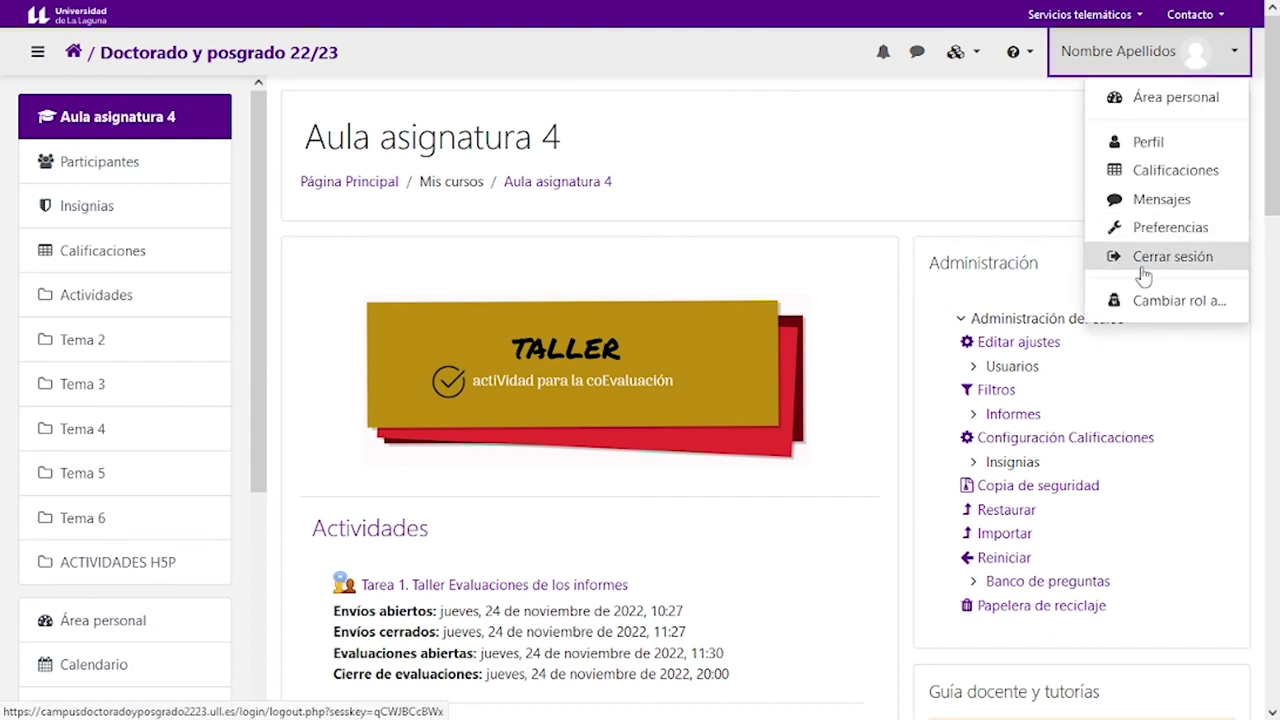